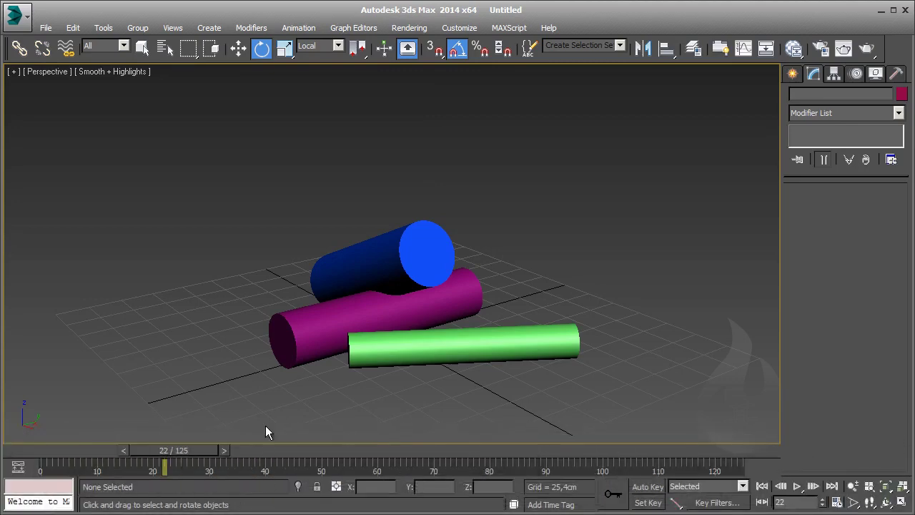
Rewind the timeline from frame 22 to frame 0 and select all three cylinders
{"action": "left_click", "coordinate": [692, 48]}
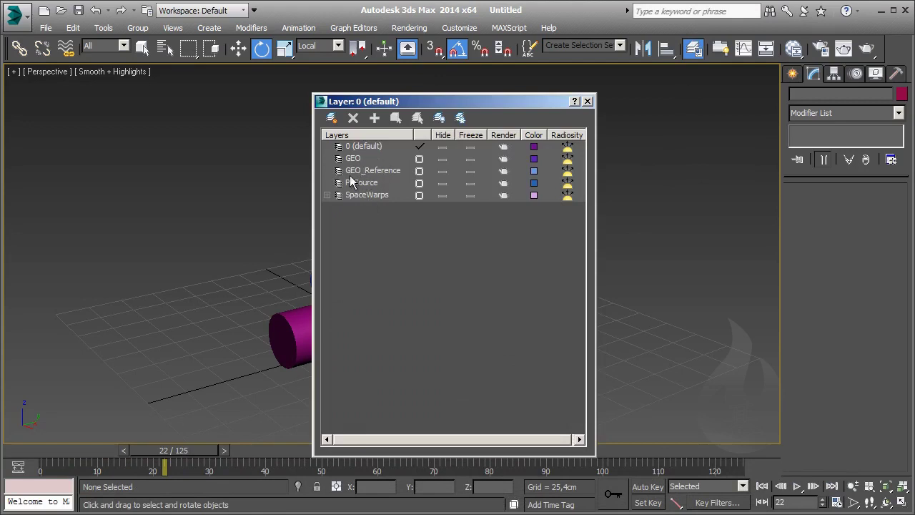
{"action": "left_click", "coordinate": [587, 101]}
{"action": "left_click_drag", "start_coordinate": [165, 464], "coordinate": [50, 458]}
{"action": "left_click_drag", "start_coordinate": [535, 169], "coordinate": [515, 325]}
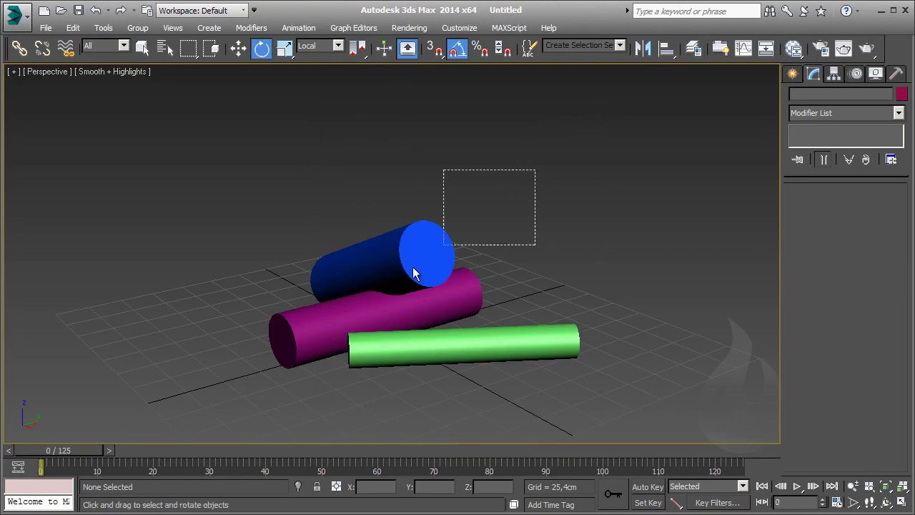
Clone the three selected cylinders as copies
{"action": "right_click", "coordinate": [511, 324]}
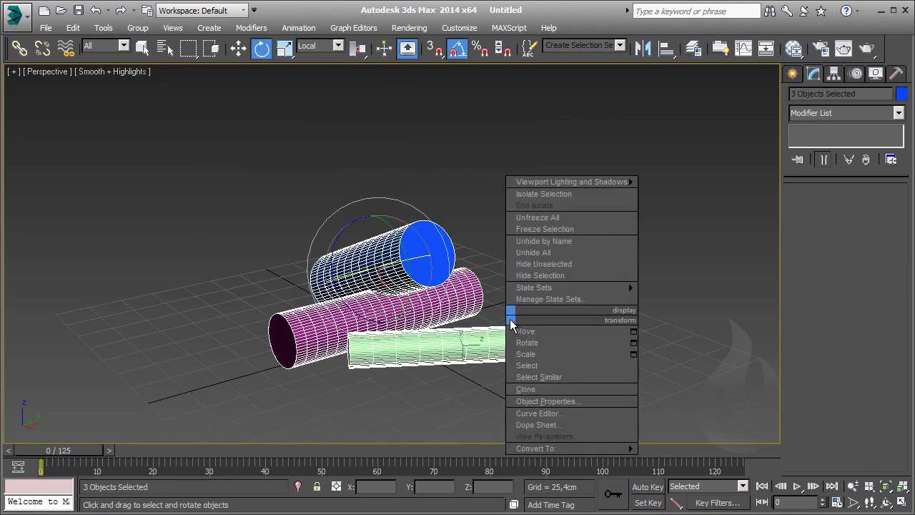
{"action": "left_click", "coordinate": [541, 389]}
{"action": "left_click", "coordinate": [417, 315]}
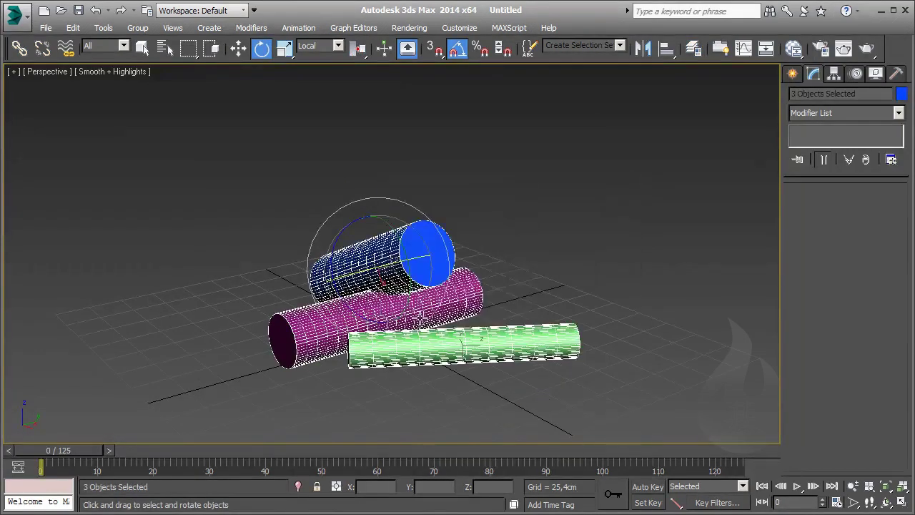
Add the cloned cylinders to the GEO layer, then select the blue Wood_03 cylinder
{"action": "right_click", "coordinate": [530, 274]}
{"action": "left_click", "coordinate": [693, 48]}
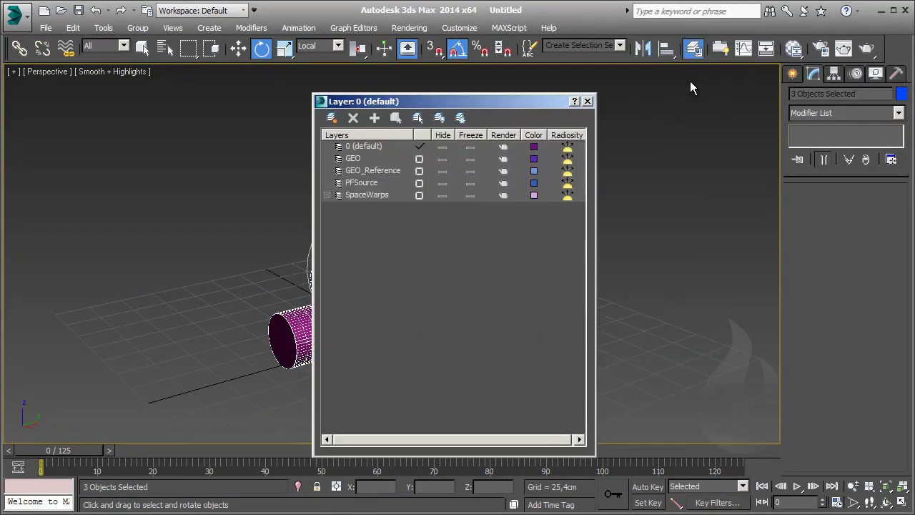
{"action": "left_click", "coordinate": [365, 159]}
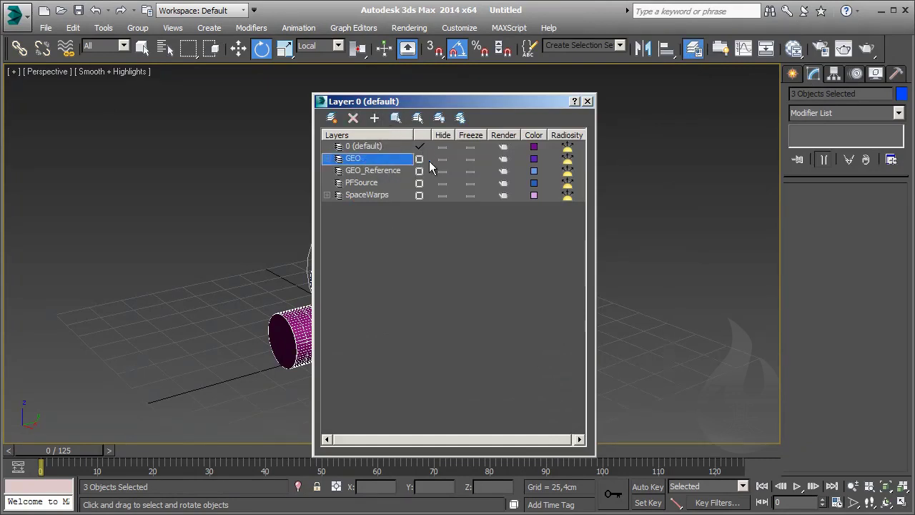
{"action": "left_click", "coordinate": [443, 158]}
{"action": "left_click_drag", "start_coordinate": [401, 105], "coordinate": [586, 87]}
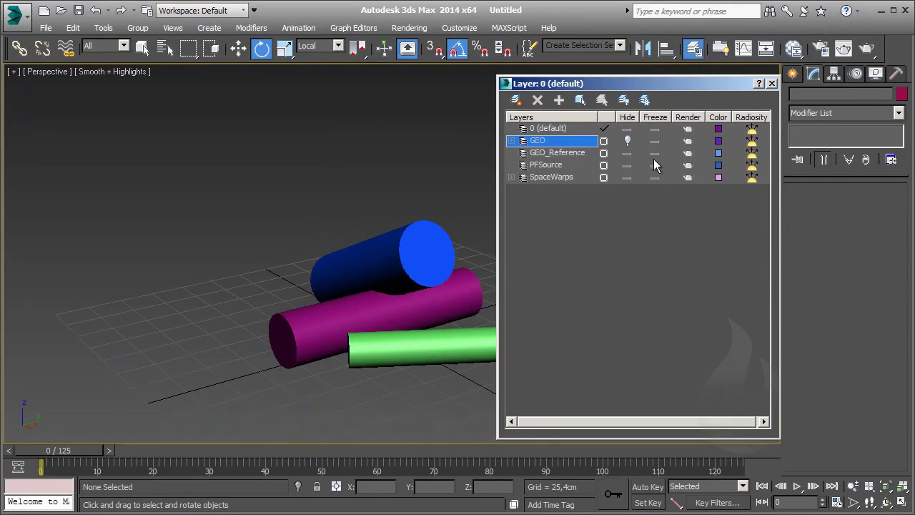
{"action": "left_click", "coordinate": [572, 157]}
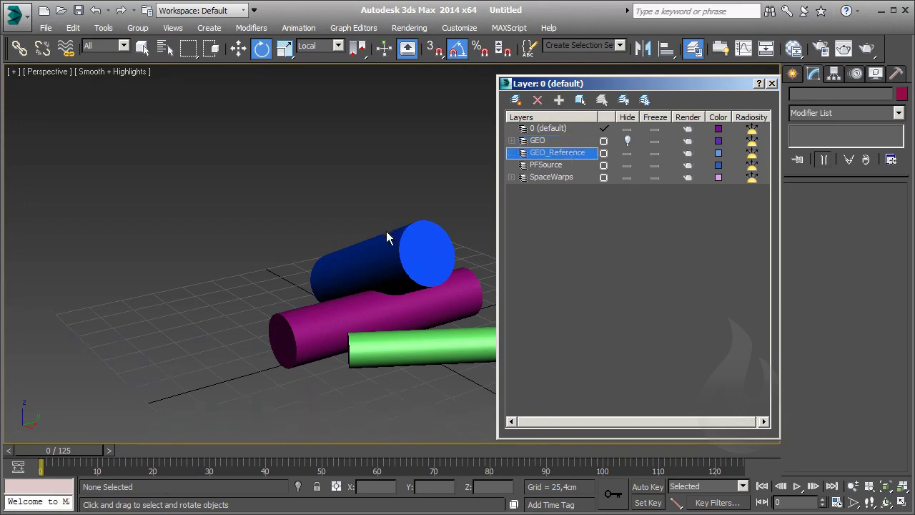
{"action": "left_click", "coordinate": [418, 267]}
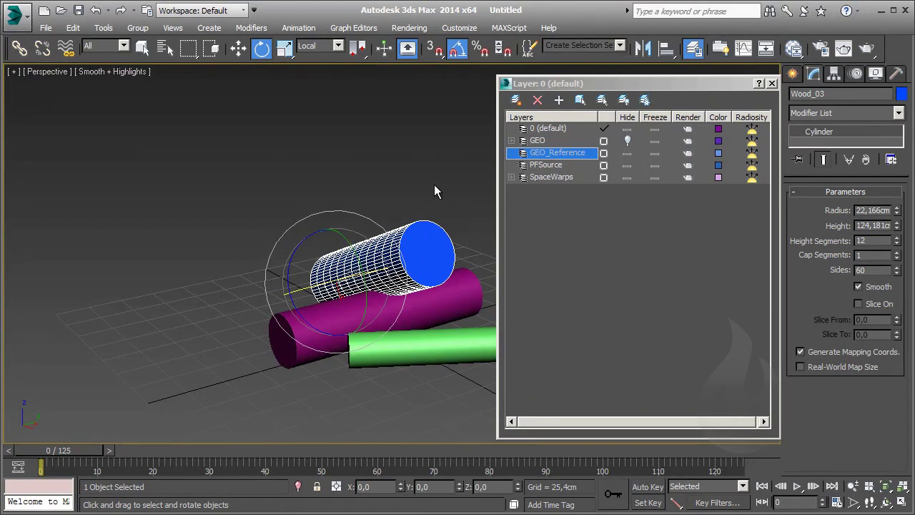
Convert all three cylinders to Editable Poly
{"action": "left_click", "coordinate": [771, 83]}
{"action": "right_click", "coordinate": [408, 246]}
{"action": "key", "text": "Escape"}
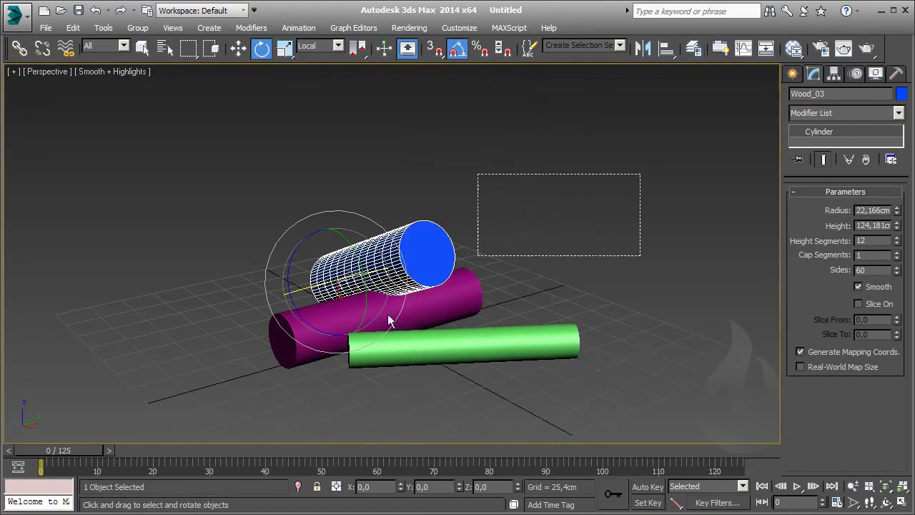
{"action": "key", "text": "ctrl+a"}
{"action": "right_click", "coordinate": [500, 243]}
{"action": "mouse_move", "coordinate": [527, 369]}
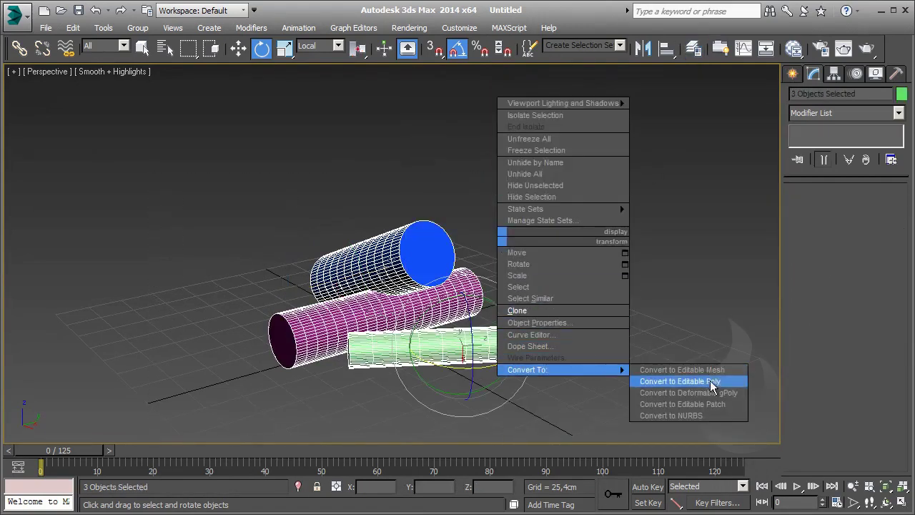
{"action": "left_click", "coordinate": [714, 388]}
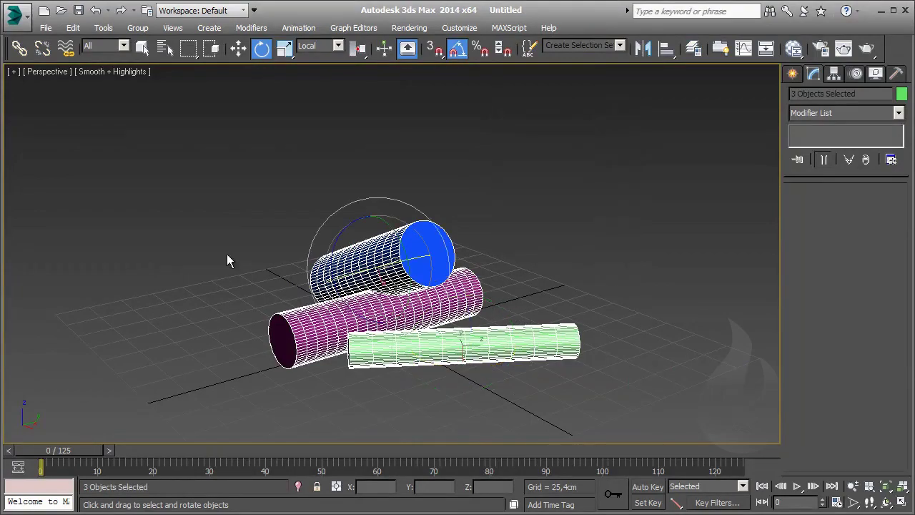
In Polygon mode on Wood_03, select a couple of polygon patches
{"action": "middle_click_drag", "start_coordinate": [227, 254], "coordinate": [323, 246], "text": "alt"}
{"action": "scroll", "coordinate": [325, 300], "scroll_direction": "up", "scroll_amount": 1}
{"action": "scroll", "coordinate": [325, 300], "scroll_direction": "up", "scroll_amount": 3}
{"action": "scroll", "coordinate": [286, 325], "scroll_direction": "up", "scroll_amount": 1}
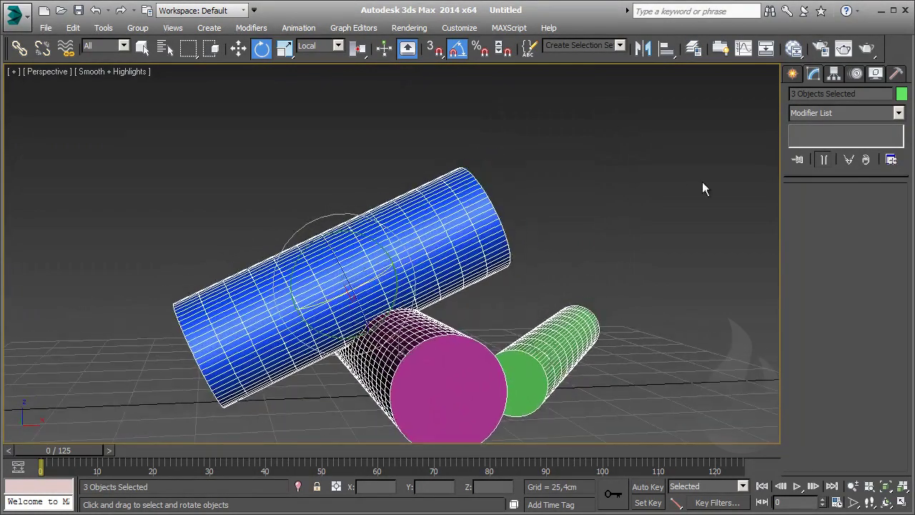
{"action": "left_click", "coordinate": [419, 218]}
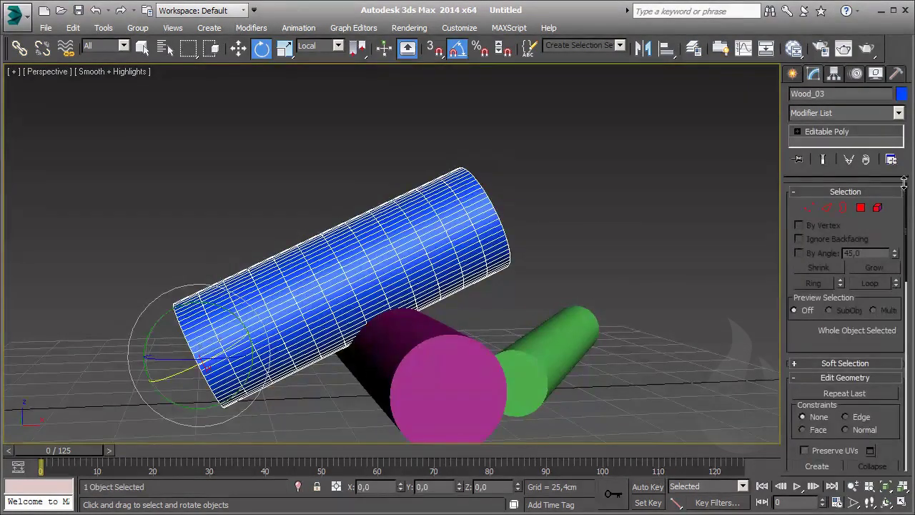
{"action": "left_click", "coordinate": [860, 207]}
{"action": "middle_click_drag", "start_coordinate": [614, 247], "coordinate": [597, 250]}
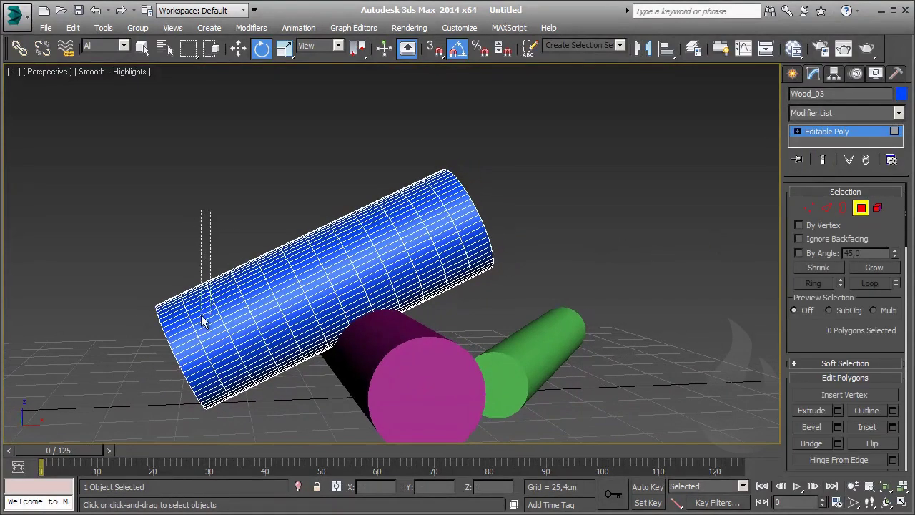
{"action": "left_click_drag", "start_coordinate": [202, 320], "coordinate": [187, 323]}
{"action": "left_click_drag", "start_coordinate": [303, 245], "coordinate": [301, 250], "text": "ctrl"}
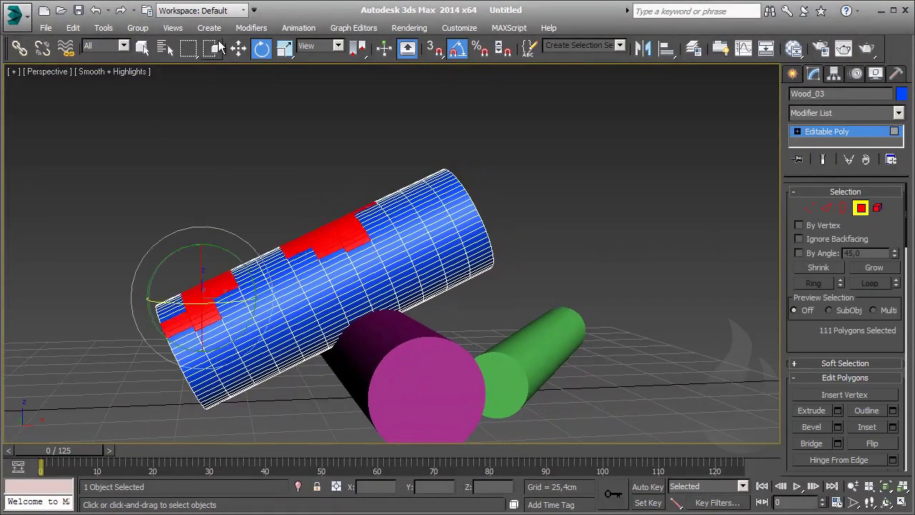
Lasso-select more polygons toward the far end and delete them to cut holes
{"action": "left_click_drag", "start_coordinate": [188, 48], "coordinate": [193, 134]}
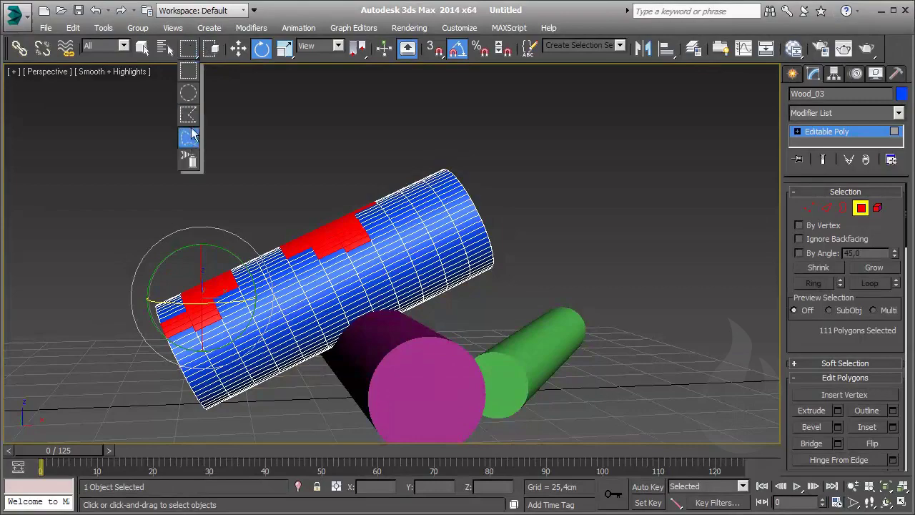
{"action": "left_click_drag", "start_coordinate": [428, 137], "coordinate": [486, 301]}
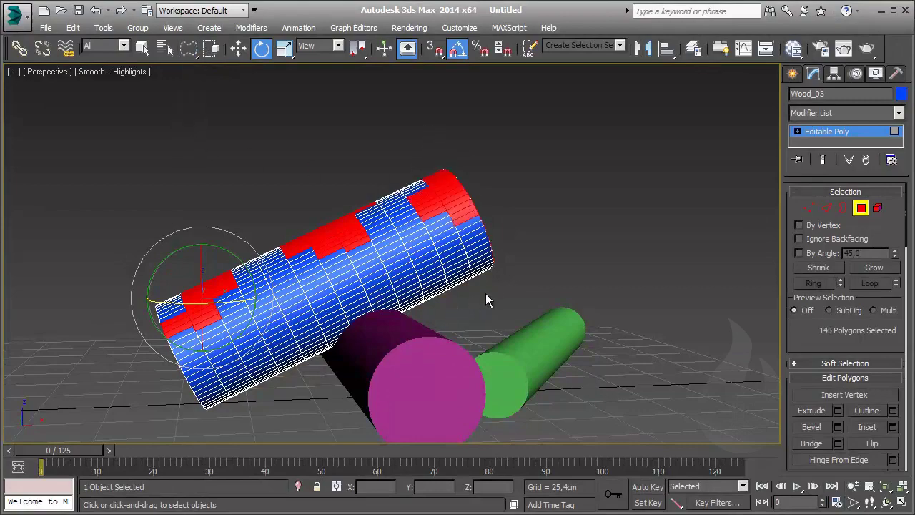
{"action": "middle_click_drag", "start_coordinate": [486, 300], "coordinate": [374, 275], "text": "alt"}
{"action": "mouse_move", "coordinate": [515, 262]}
{"action": "middle_mouse_down", "text": "alt"}
{"action": "mouse_move", "coordinate": [307, 261]}
{"action": "mouse_move", "coordinate": [363, 365]}
{"action": "middle_mouse_up", "text": "alt"}
{"action": "middle_click_drag", "start_coordinate": [445, 330], "coordinate": [522, 272], "text": "alt"}
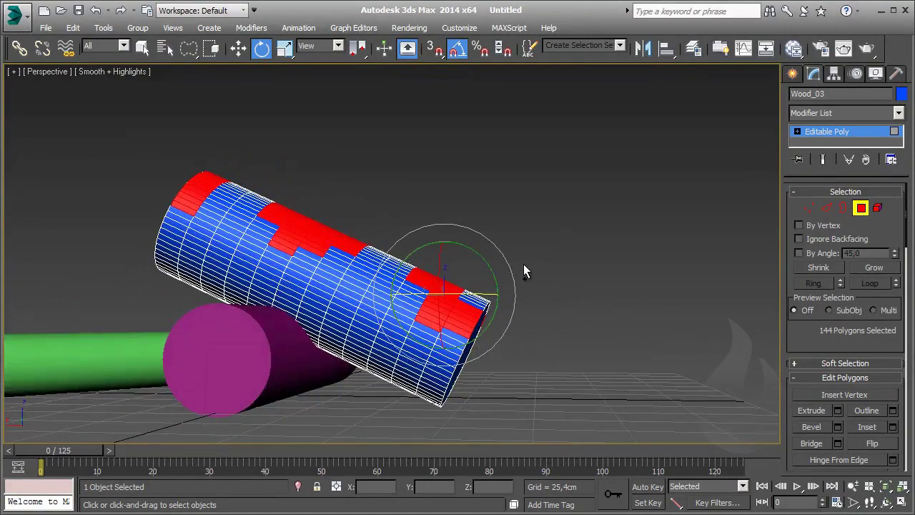
{"action": "left_click_drag", "start_coordinate": [524, 267], "coordinate": [461, 312], "text": "ctrl"}
{"action": "middle_click_drag", "start_coordinate": [461, 313], "coordinate": [460, 304], "text": "alt"}
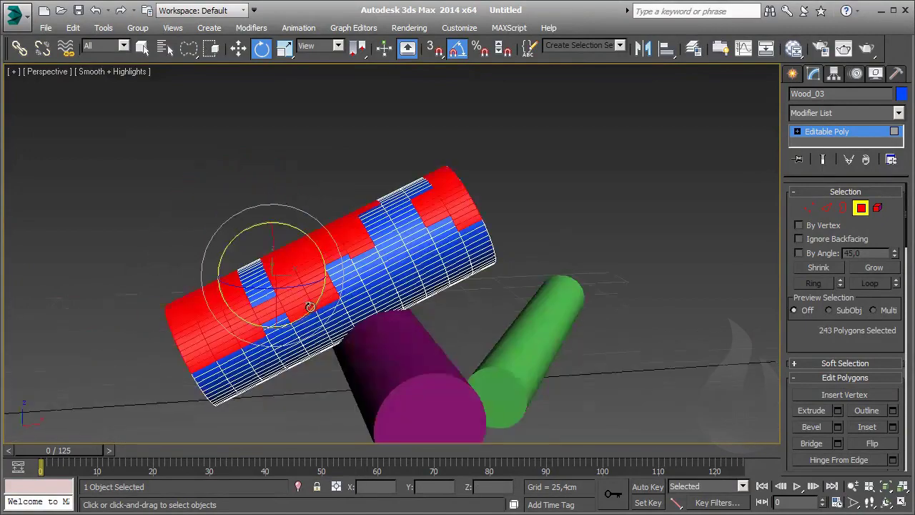
{"action": "middle_click_drag", "start_coordinate": [390, 303], "coordinate": [395, 309], "text": "alt"}
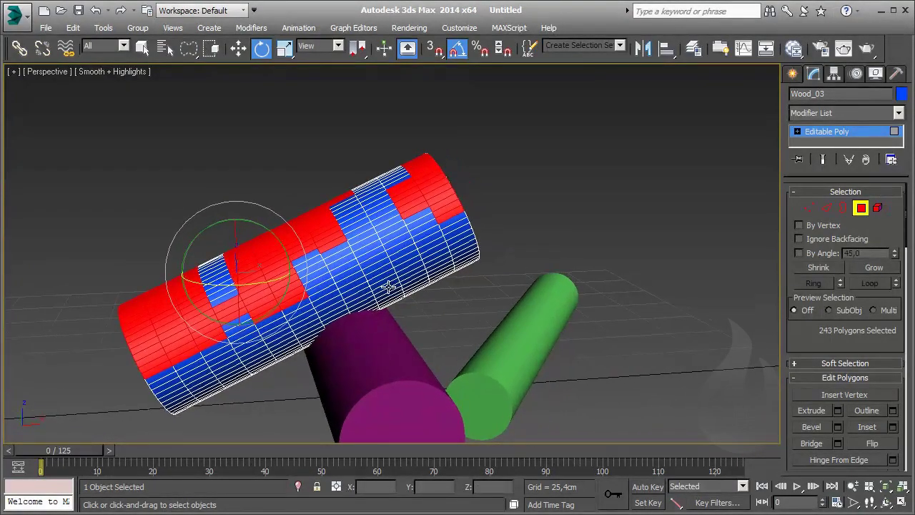
{"action": "key", "text": "Delete"}
Delete the blue log's end cap polygons
{"action": "middle_click_drag", "start_coordinate": [443, 342], "coordinate": [403, 333], "text": "alt"}
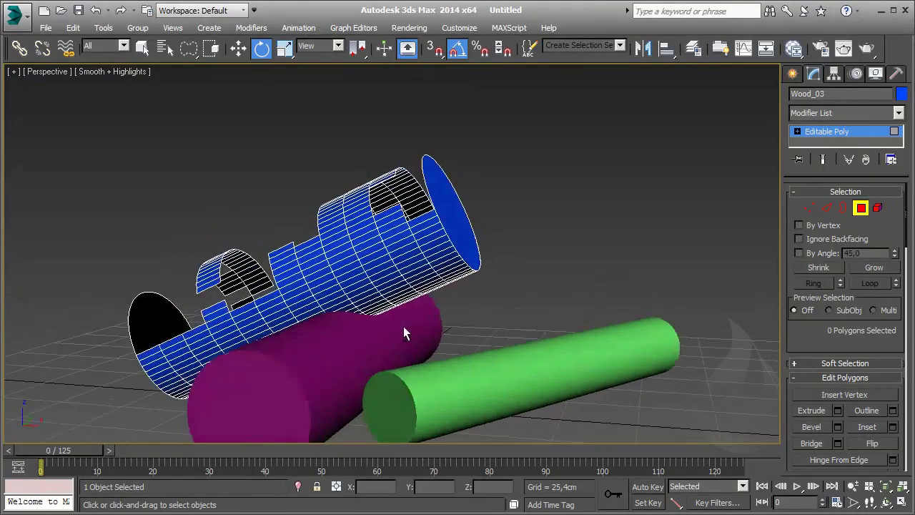
{"action": "left_click", "coordinate": [477, 224]}
{"action": "middle_click_drag", "start_coordinate": [515, 294], "coordinate": [443, 221], "text": "alt"}
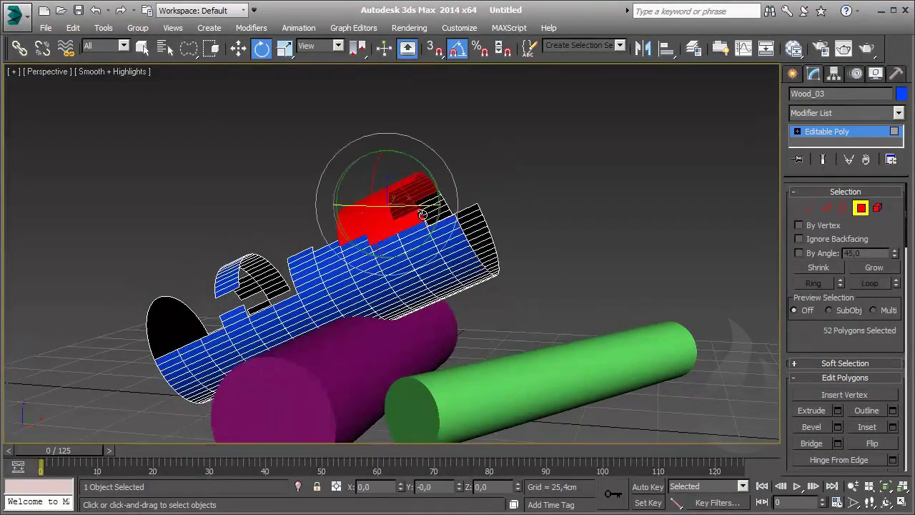
{"action": "key", "text": "Delete"}
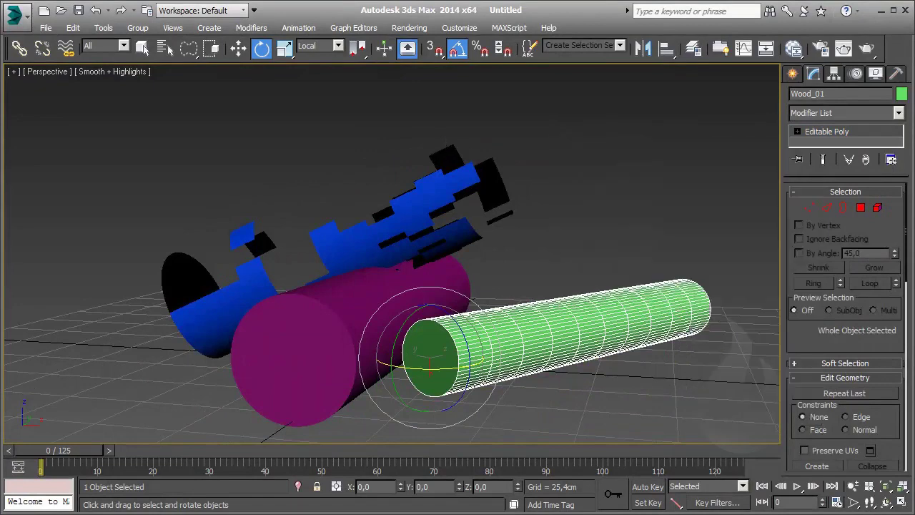
Enter Polygon mode on the green Wood_01 log and pick a few polygons
{"action": "left_click", "coordinate": [860, 207]}
{"action": "left_click_drag", "start_coordinate": [188, 48], "coordinate": [188, 173]}
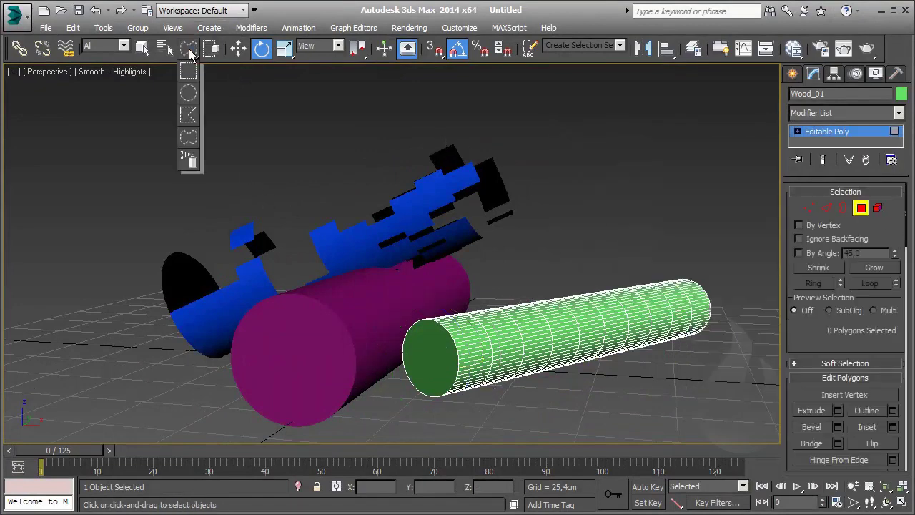
{"action": "mouse_move", "coordinate": [554, 220]}
{"action": "middle_mouse_down", "text": "alt"}
{"action": "mouse_move", "coordinate": [484, 293]}
{"action": "mouse_move", "coordinate": [330, 281]}
{"action": "middle_mouse_up", "text": "alt"}
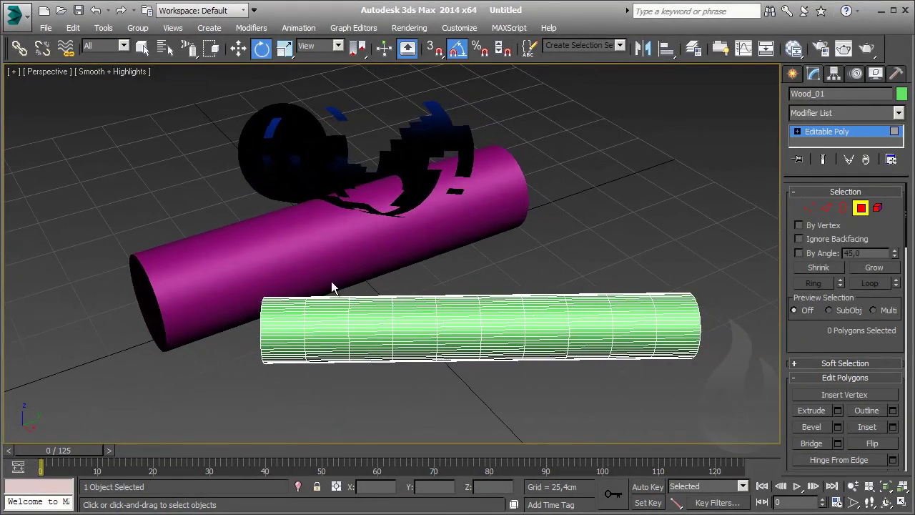
{"action": "left_click", "coordinate": [315, 316]}
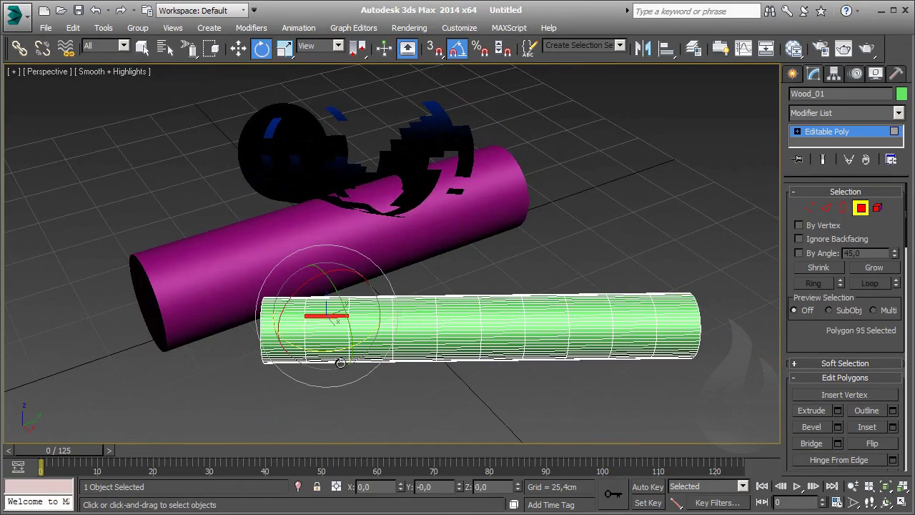
{"action": "left_click", "coordinate": [411, 350], "text": "ctrl"}
{"action": "mouse_move", "coordinate": [409, 342]}
{"action": "left_mouse_down"}
{"action": "mouse_move", "coordinate": [440, 328]}
{"action": "mouse_move", "coordinate": [427, 341]}
{"action": "left_mouse_up"}
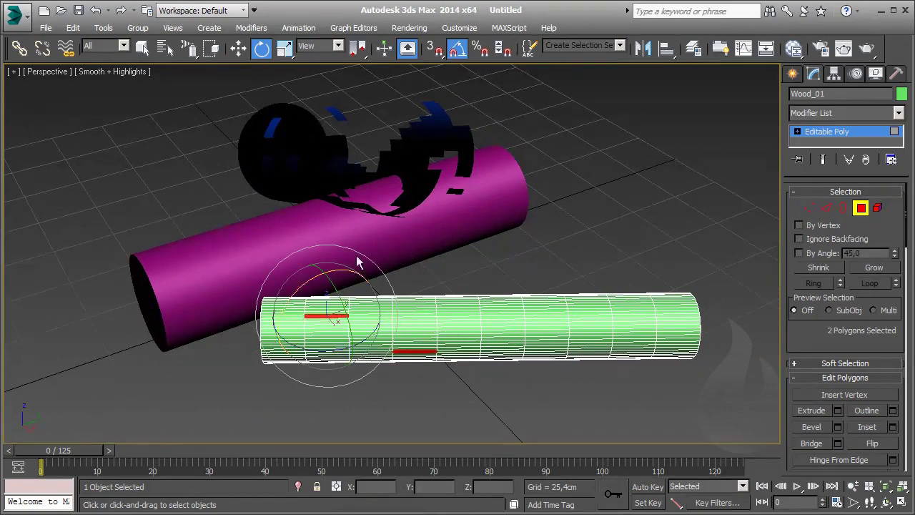
Select several more polygon blocks on Wood_01 and delete them to punch holes
{"action": "left_click", "coordinate": [142, 47]}
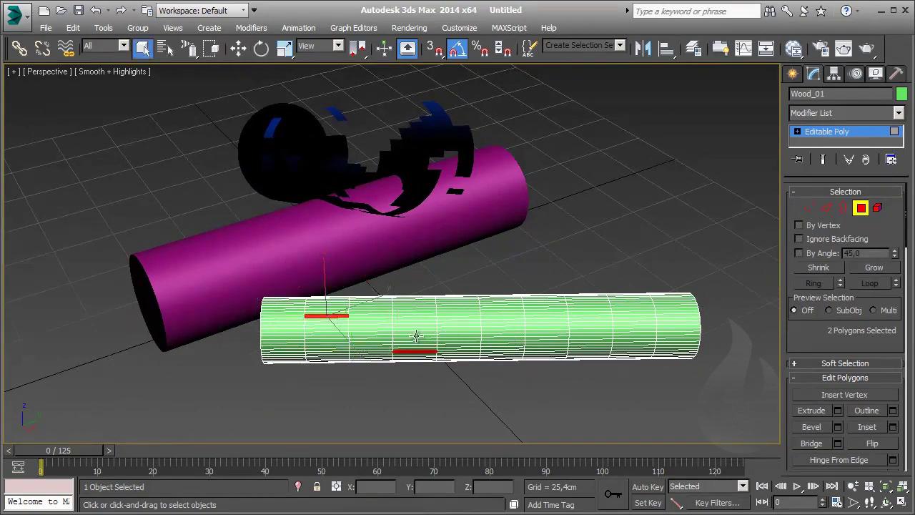
{"action": "left_click_drag", "start_coordinate": [417, 336], "coordinate": [455, 306]}
{"action": "left_click_drag", "start_coordinate": [562, 343], "coordinate": [651, 306], "text": "ctrl"}
{"action": "left_click_drag", "start_coordinate": [499, 388], "coordinate": [572, 330], "text": "ctrl"}
{"action": "left_click_drag", "start_coordinate": [264, 378], "coordinate": [322, 353], "text": "ctrl"}
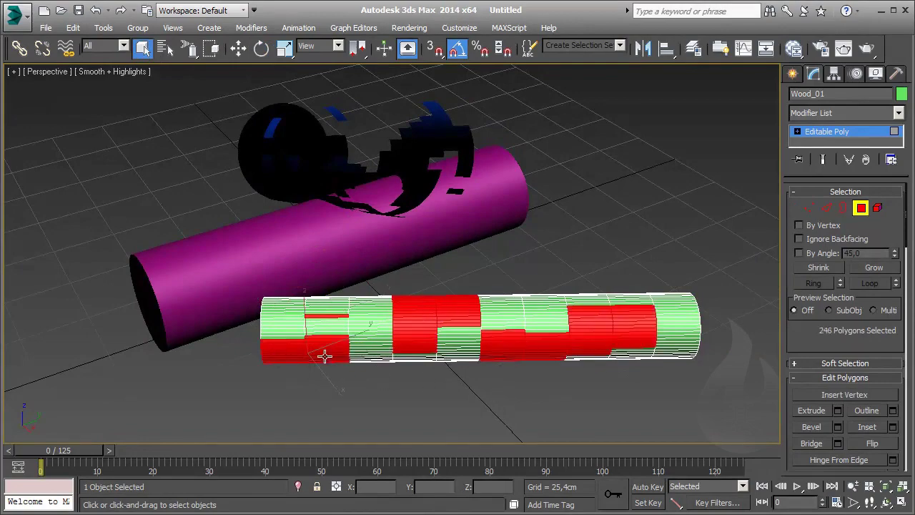
{"action": "mouse_move", "coordinate": [323, 353]}
{"action": "middle_mouse_down", "text": "alt"}
{"action": "mouse_move", "coordinate": [383, 378]}
{"action": "mouse_move", "coordinate": [480, 323]}
{"action": "mouse_move", "coordinate": [336, 302]}
{"action": "mouse_move", "coordinate": [224, 331]}
{"action": "mouse_move", "coordinate": [265, 267]}
{"action": "mouse_move", "coordinate": [157, 408]}
{"action": "middle_mouse_up", "text": "alt"}
{"action": "left_click", "coordinate": [209, 326], "text": "ctrl"}
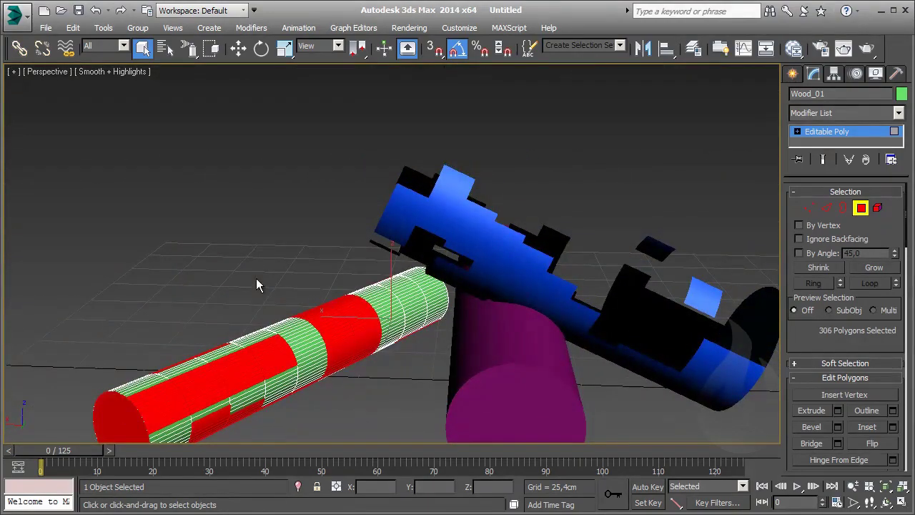
{"action": "key", "text": "Delete"}
Select polygon patches on the magenta Wood_02 log and delete them
{"action": "mouse_move", "coordinate": [294, 284]}
{"action": "middle_mouse_down", "text": "alt"}
{"action": "mouse_move", "coordinate": [284, 198]}
{"action": "mouse_move", "coordinate": [371, 236]}
{"action": "middle_mouse_up", "text": "alt"}
{"action": "left_click", "coordinate": [459, 312]}
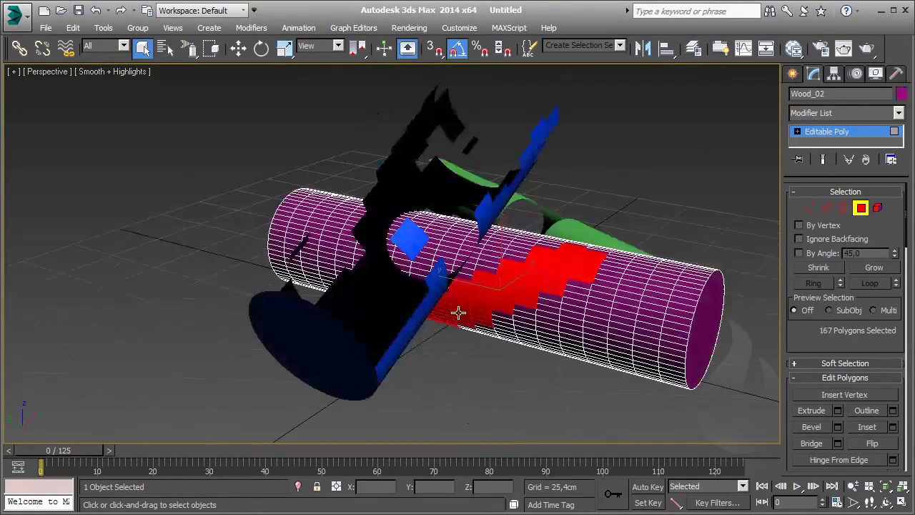
{"action": "mouse_move", "coordinate": [460, 312]}
{"action": "middle_mouse_down", "text": "alt"}
{"action": "mouse_move", "coordinate": [594, 304]}
{"action": "mouse_move", "coordinate": [443, 372]}
{"action": "mouse_move", "coordinate": [388, 340]}
{"action": "mouse_move", "coordinate": [417, 327]}
{"action": "middle_mouse_up", "text": "alt"}
{"action": "left_click", "coordinate": [418, 354], "text": "ctrl"}
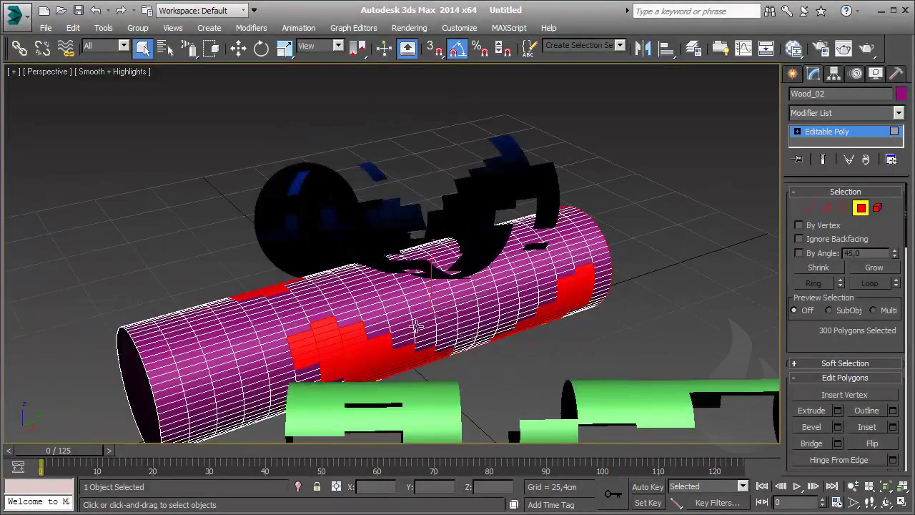
{"action": "left_click", "coordinate": [264, 325], "text": "ctrl"}
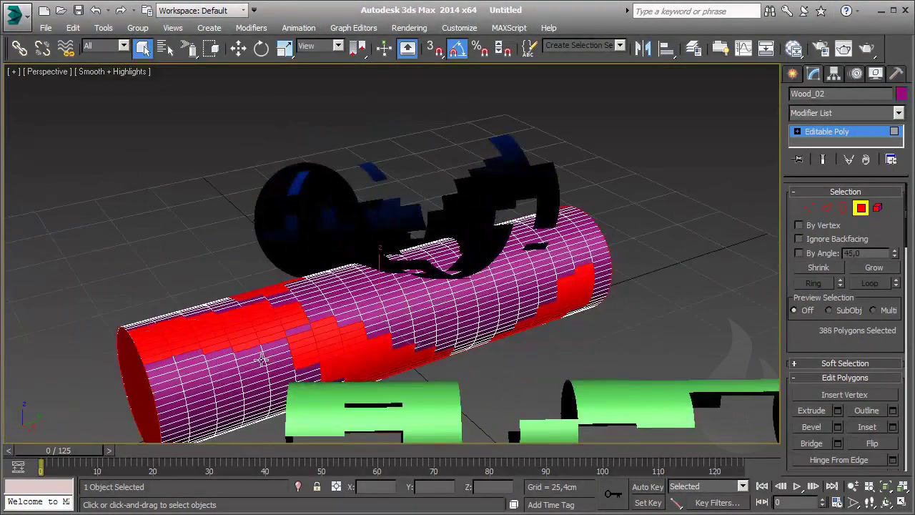
{"action": "middle_click_drag", "start_coordinate": [264, 325], "coordinate": [139, 288], "text": "alt"}
{"action": "key", "text": "Delete"}
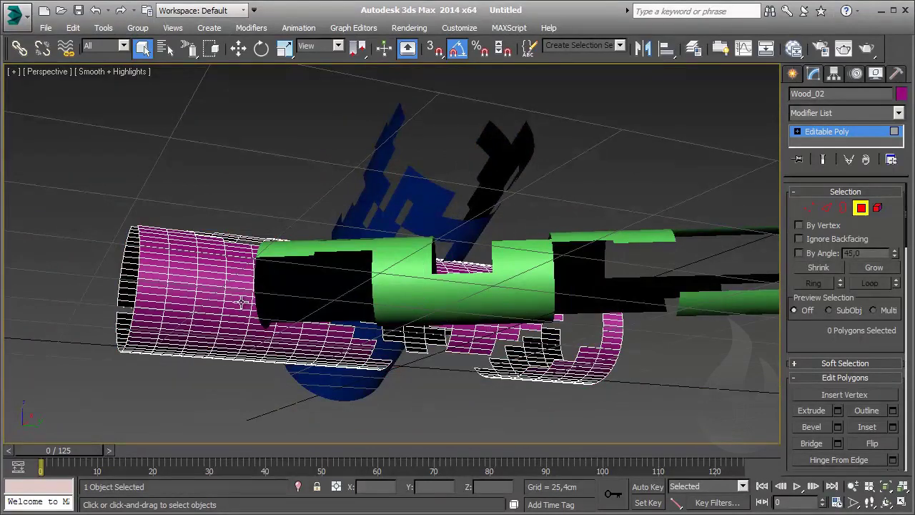
{"action": "left_click_drag", "start_coordinate": [245, 302], "coordinate": [210, 300]}
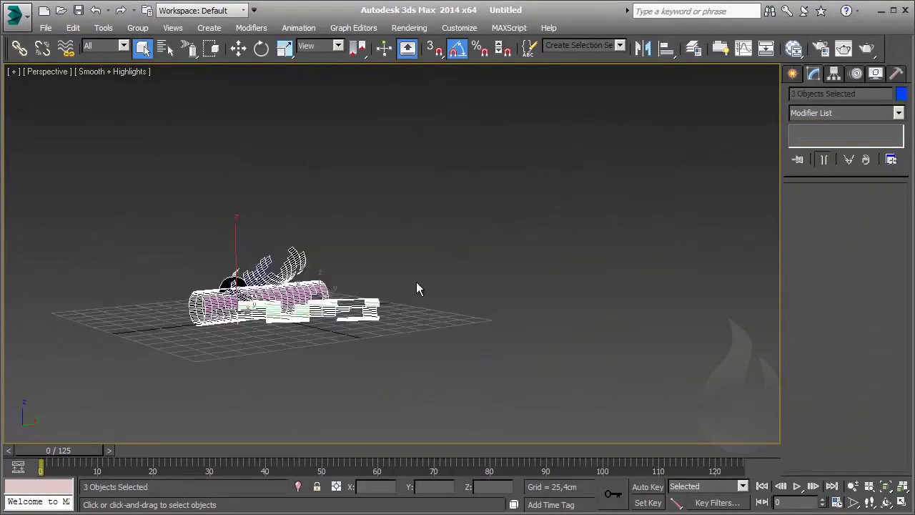
Select all three logs and apply Reset XForm to them
{"action": "left_click_drag", "start_coordinate": [190, 49], "coordinate": [189, 52]}
{"action": "left_click", "coordinate": [645, 150]}
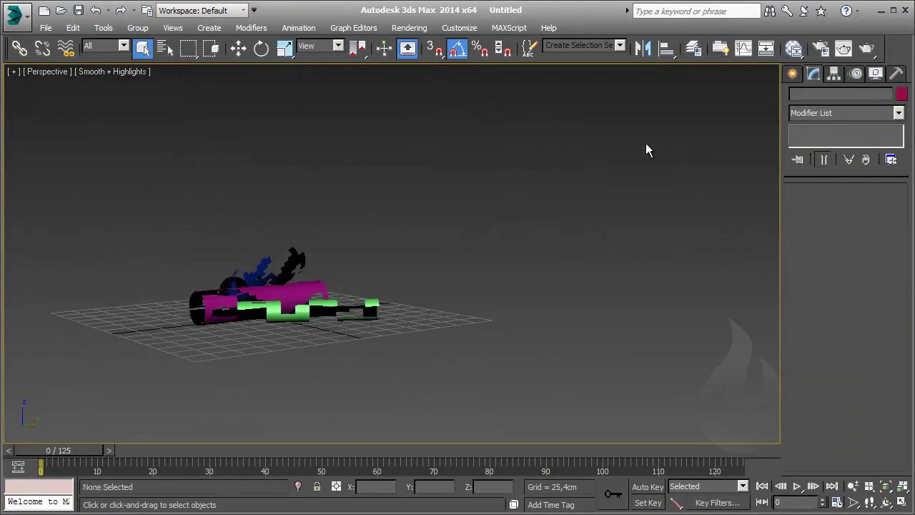
{"action": "key", "text": "ctrl+a"}
{"action": "left_click", "coordinate": [896, 74]}
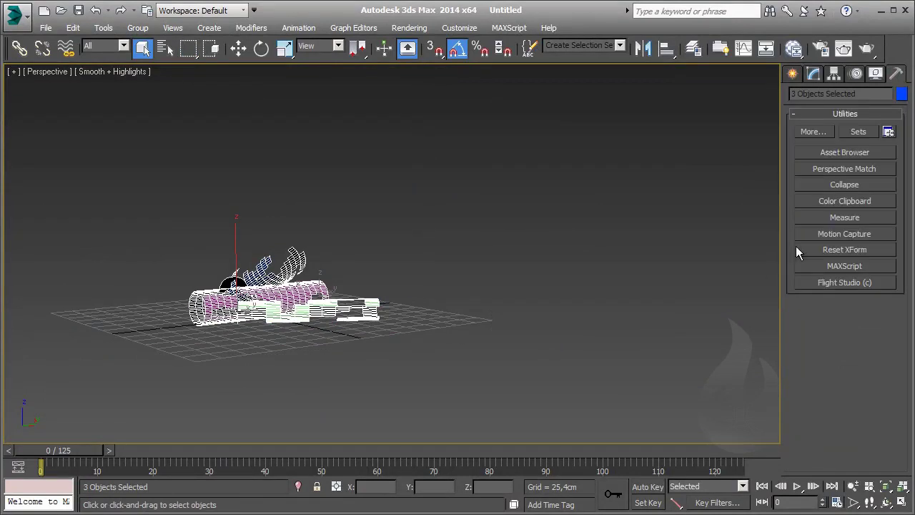
{"action": "left_click", "coordinate": [844, 249]}
{"action": "left_click", "coordinate": [844, 328]}
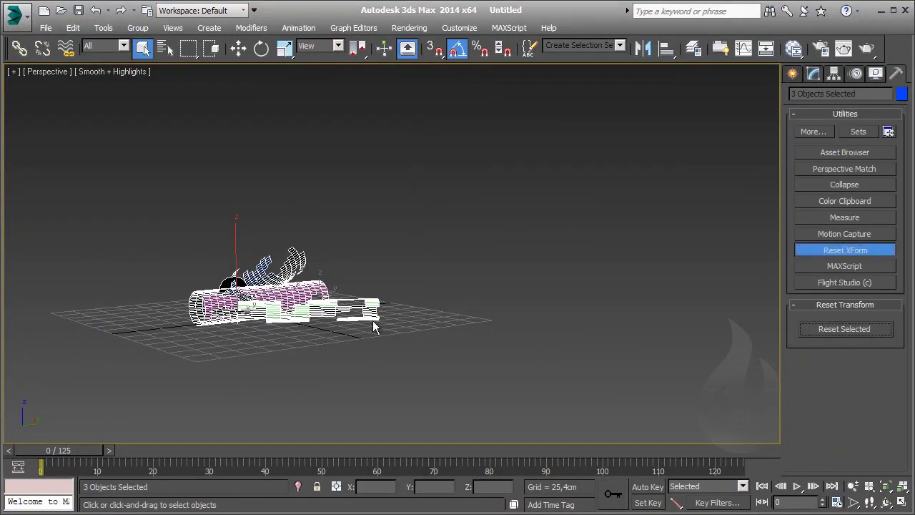
Center each log's pivot to its object using Affect Pivot Only
{"action": "middle_click_drag", "start_coordinate": [320, 317], "coordinate": [465, 345]}
{"action": "left_click", "coordinate": [833, 74]}
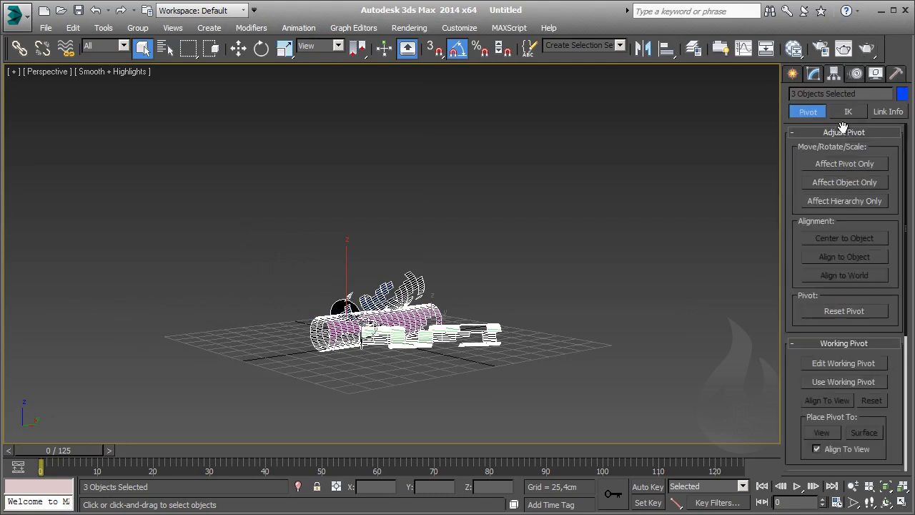
{"action": "left_click", "coordinate": [863, 163]}
{"action": "left_click", "coordinate": [855, 250]}
{"action": "right_click", "coordinate": [393, 260]}
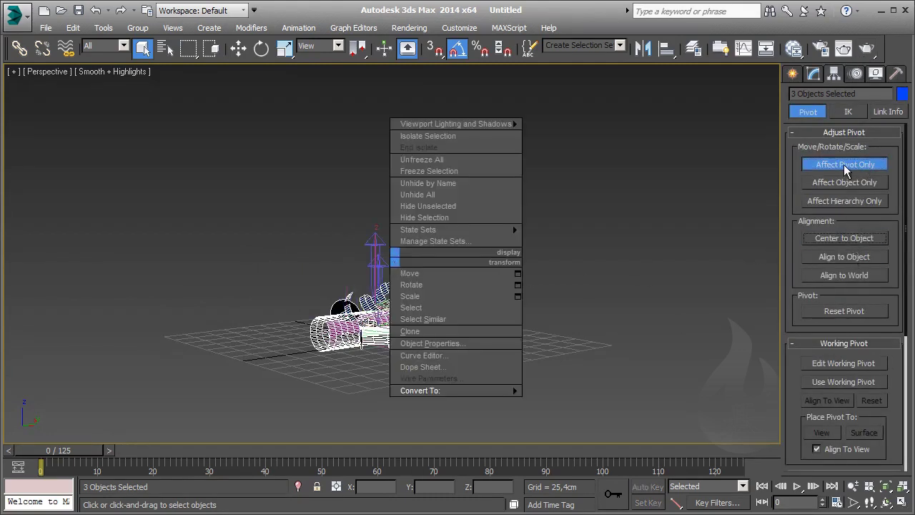
{"action": "left_click", "coordinate": [845, 169]}
{"action": "left_click", "coordinate": [802, 163]}
Convert the logs back to Editable Poly and deselect them
{"action": "right_click", "coordinate": [413, 277]}
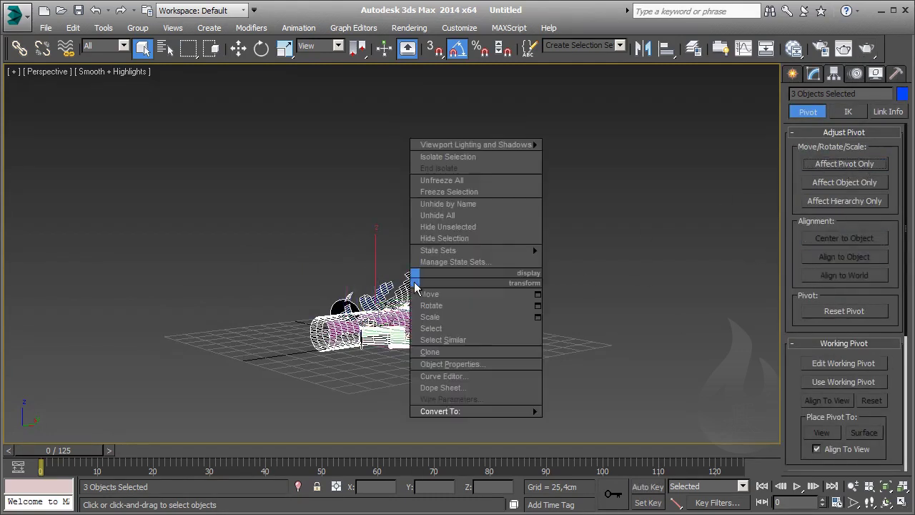
{"action": "left_click", "coordinate": [622, 422]}
{"action": "left_click", "coordinate": [556, 253]}
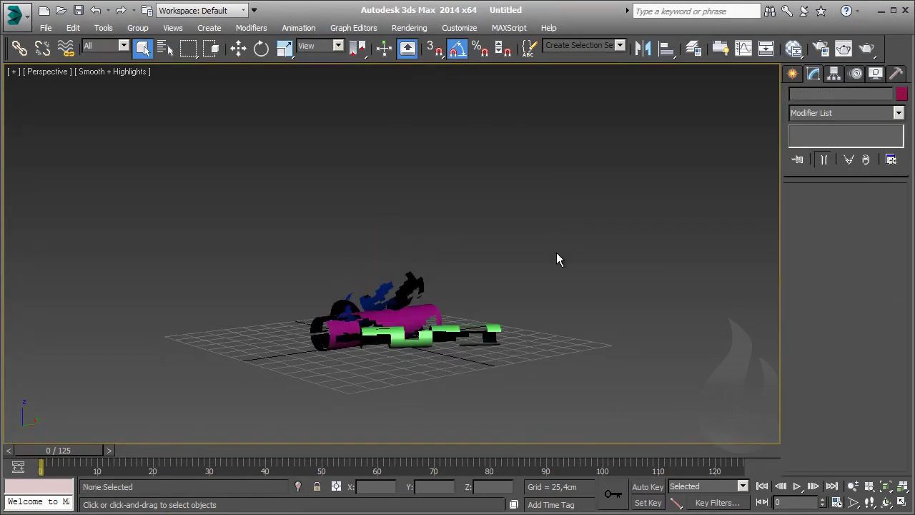
{"action": "middle_click_drag", "start_coordinate": [556, 253], "coordinate": [395, 364], "text": "alt"}
{"action": "scroll", "coordinate": [300, 363], "scroll_direction": "up", "scroll_amount": 3}
{"action": "mouse_move", "coordinate": [300, 362]}
{"action": "middle_mouse_down", "text": "alt"}
{"action": "mouse_move", "coordinate": [621, 353]}
{"action": "mouse_move", "coordinate": [556, 346]}
{"action": "mouse_move", "coordinate": [433, 397]}
{"action": "middle_mouse_up", "text": "alt"}
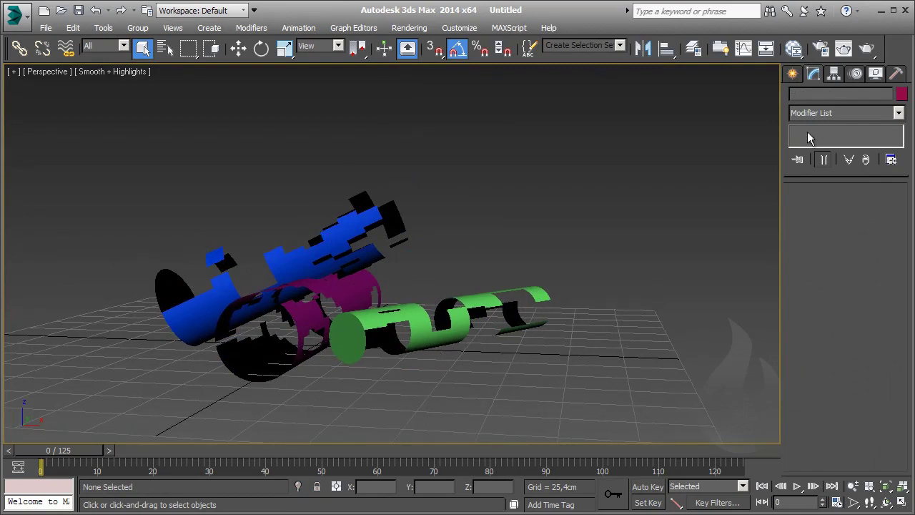
Create a PArray emitter on the grid in front of the green log, on the PFSource layer
{"action": "left_click", "coordinate": [793, 74]}
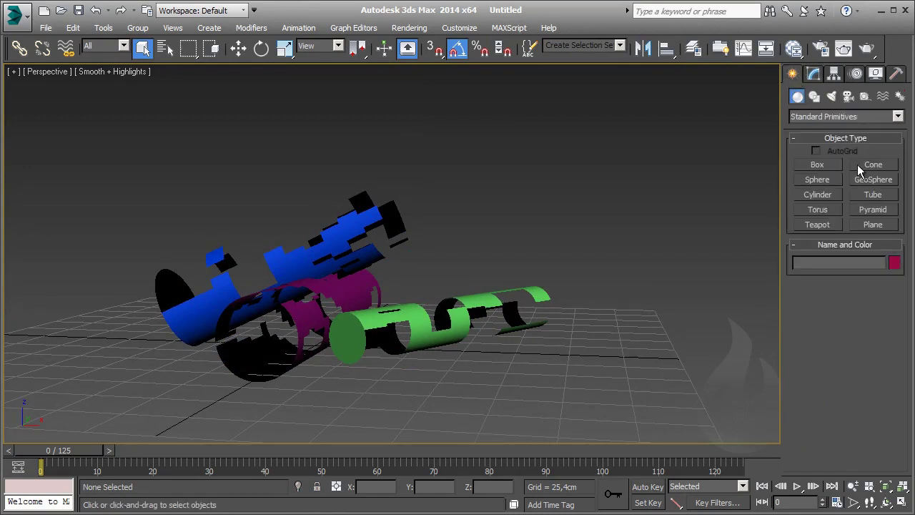
{"action": "left_click", "coordinate": [852, 114]}
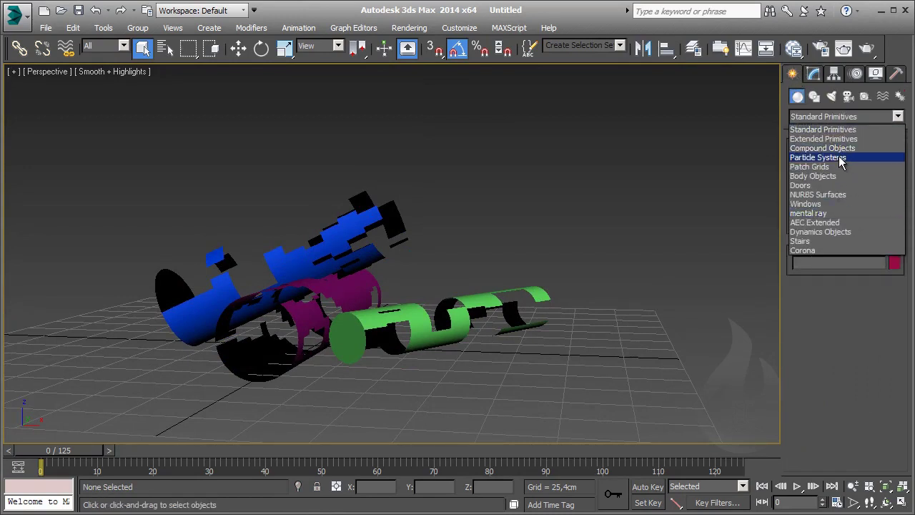
{"action": "left_click", "coordinate": [848, 157]}
{"action": "left_click", "coordinate": [872, 194]}
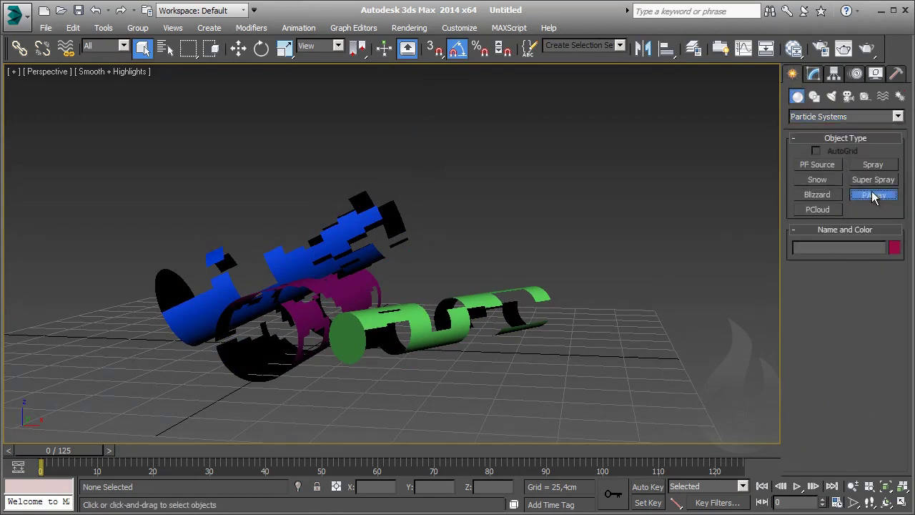
{"action": "left_click_drag", "start_coordinate": [517, 393], "coordinate": [524, 402]}
{"action": "key", "text": "w"}
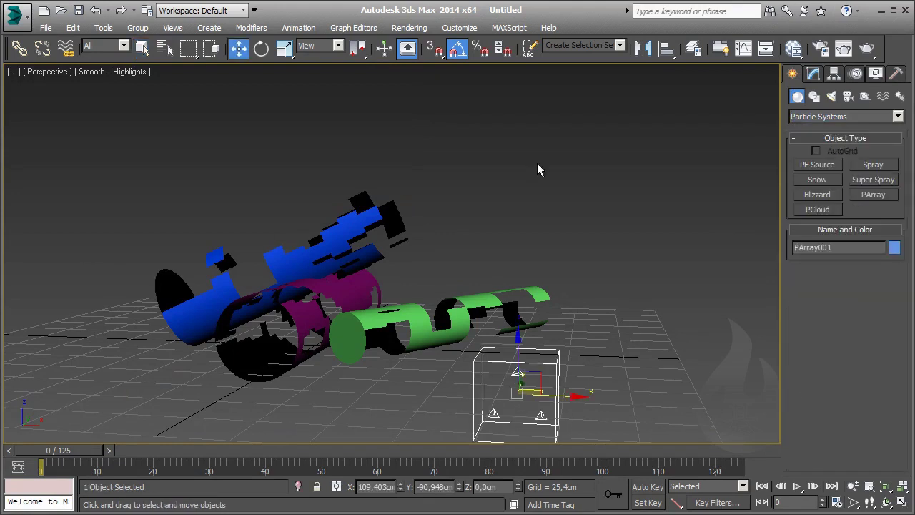
{"action": "left_click", "coordinate": [694, 48]}
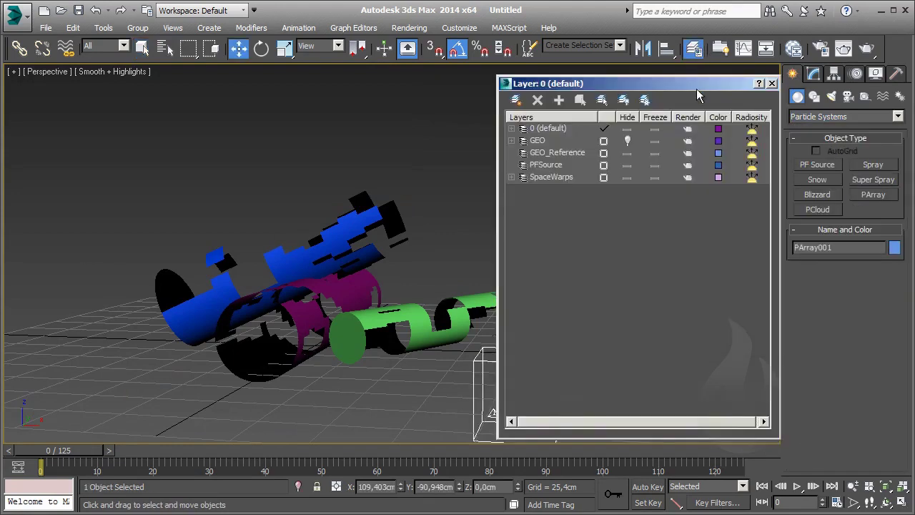
{"action": "left_click", "coordinate": [559, 165]}
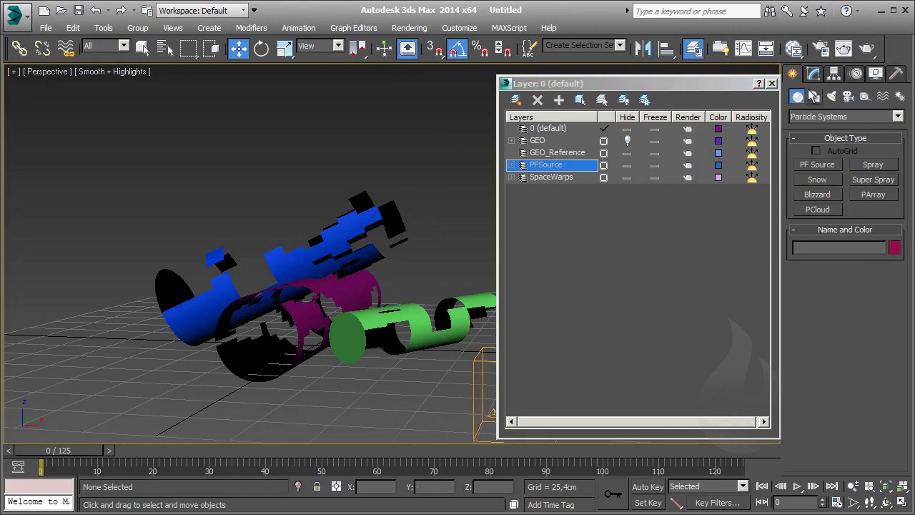
{"action": "left_click", "coordinate": [771, 83]}
Name the PArray emitter after Wood_01 by pasting the log's name
{"action": "left_click_drag", "start_coordinate": [578, 377], "coordinate": [504, 443]}
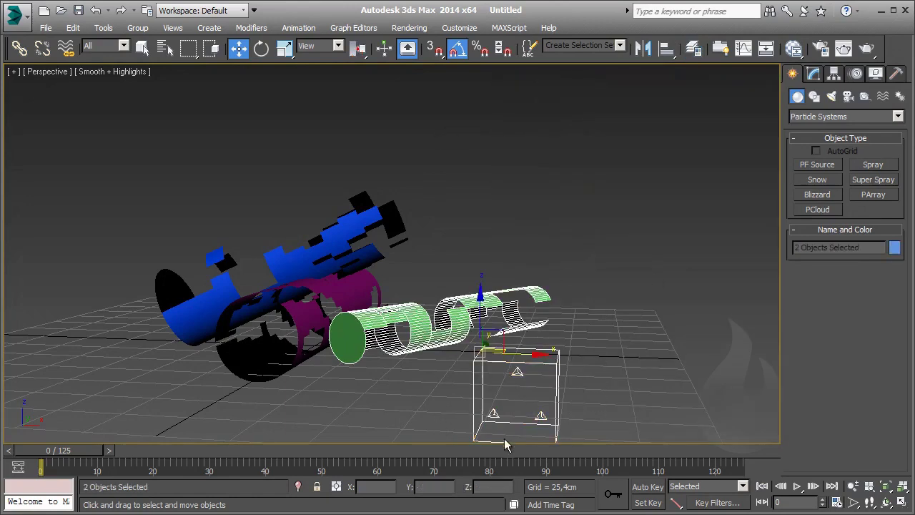
{"action": "left_click", "coordinate": [514, 334]}
{"action": "left_click", "coordinate": [821, 253]}
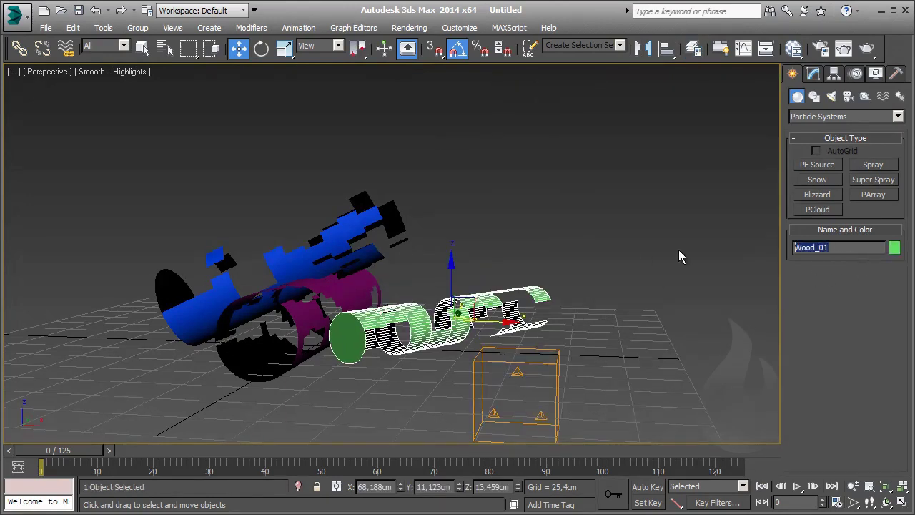
{"action": "left_click", "coordinate": [557, 380]}
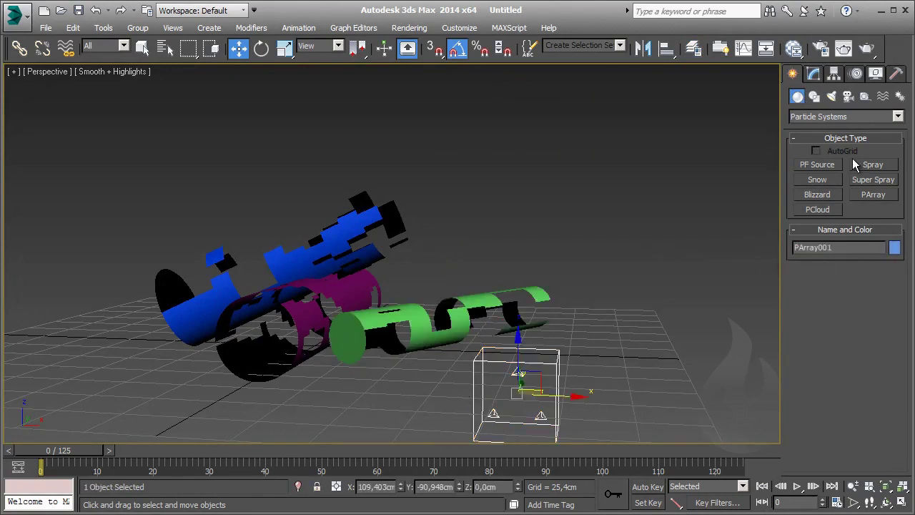
{"action": "left_click", "coordinate": [821, 247]}
{"action": "type", "text": "Wood_01"}
{"action": "left_click", "coordinate": [629, 261]}
{"action": "middle_click_drag", "start_coordinate": [580, 354], "coordinate": [609, 332]}
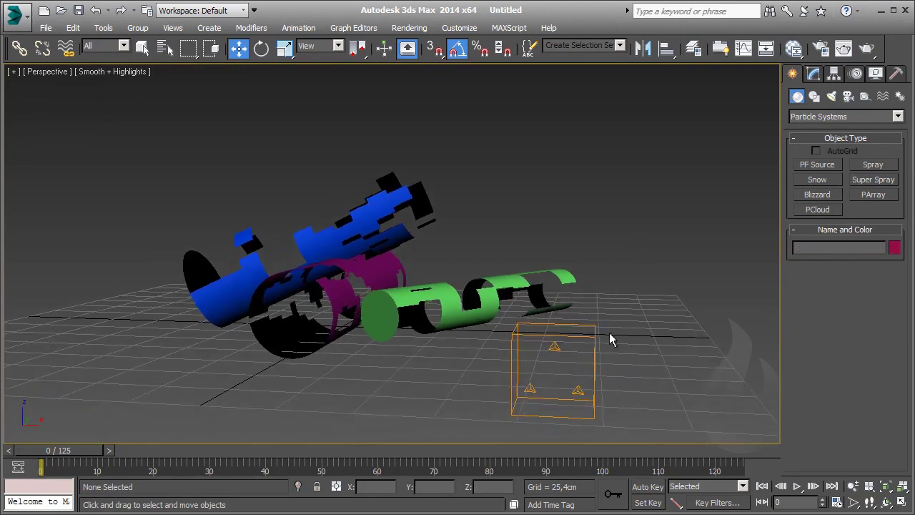
{"action": "key", "text": "ctrl+z"}
Pick Wood_01 as PArray_Wood_01's emitter object and scrub the timeline to frame 10
{"action": "left_click", "coordinate": [813, 74]}
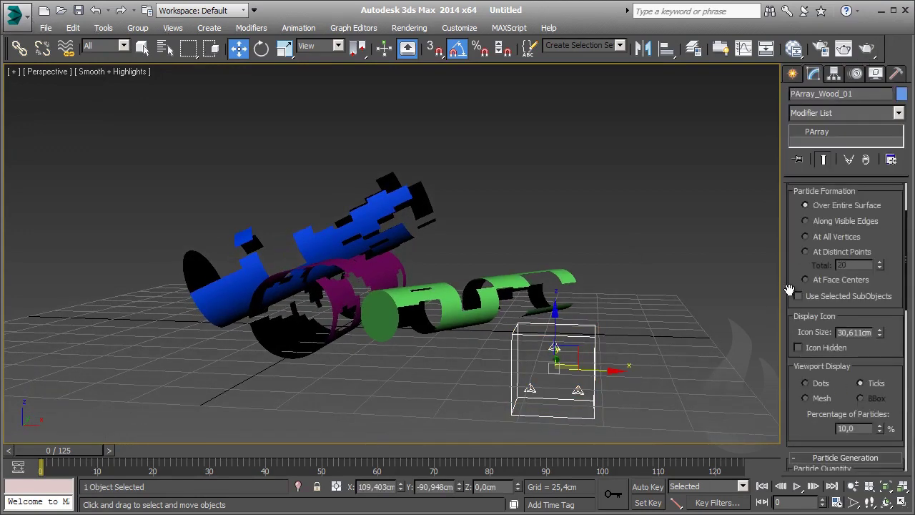
{"action": "left_click_drag", "start_coordinate": [785, 284], "coordinate": [652, 285]}
{"action": "scroll", "coordinate": [704, 283], "scroll_direction": "up", "scroll_amount": 2}
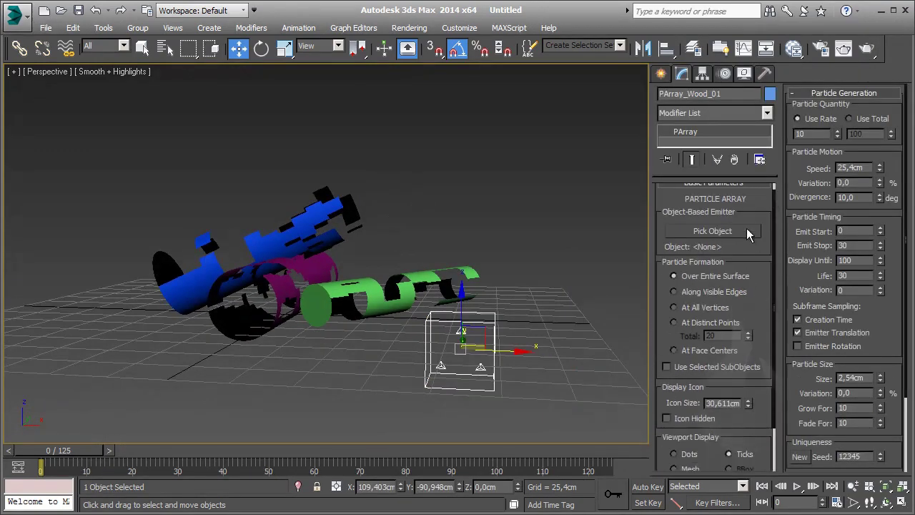
{"action": "left_click", "coordinate": [743, 232]}
{"action": "left_click", "coordinate": [370, 289]}
{"action": "mouse_move", "coordinate": [409, 292]}
{"action": "middle_mouse_down"}
{"action": "mouse_move", "coordinate": [468, 274]}
{"action": "mouse_move", "coordinate": [434, 222]}
{"action": "middle_mouse_up"}
{"action": "left_click", "coordinate": [598, 351]}
{"action": "left_click_drag", "start_coordinate": [529, 272], "coordinate": [418, 308]}
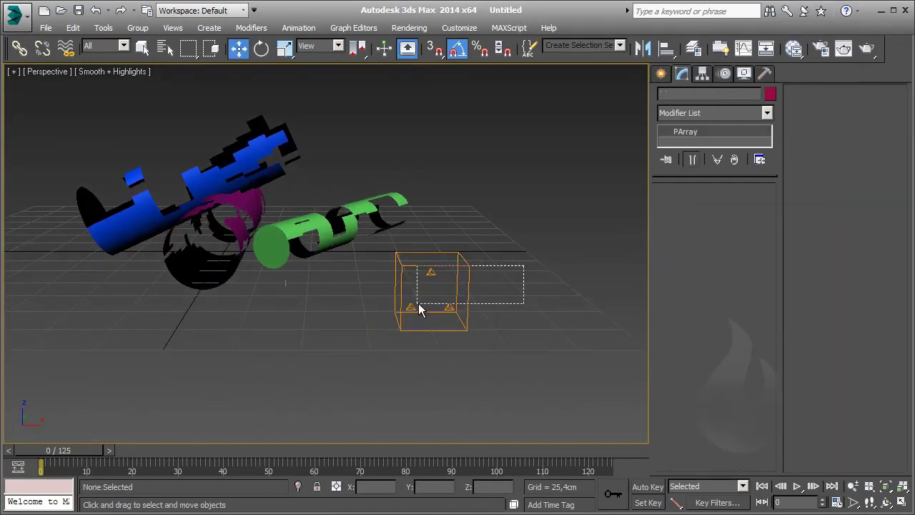
{"action": "left_click_drag", "start_coordinate": [40, 449], "coordinate": [86, 450]}
{"action": "key", "text": "w"}
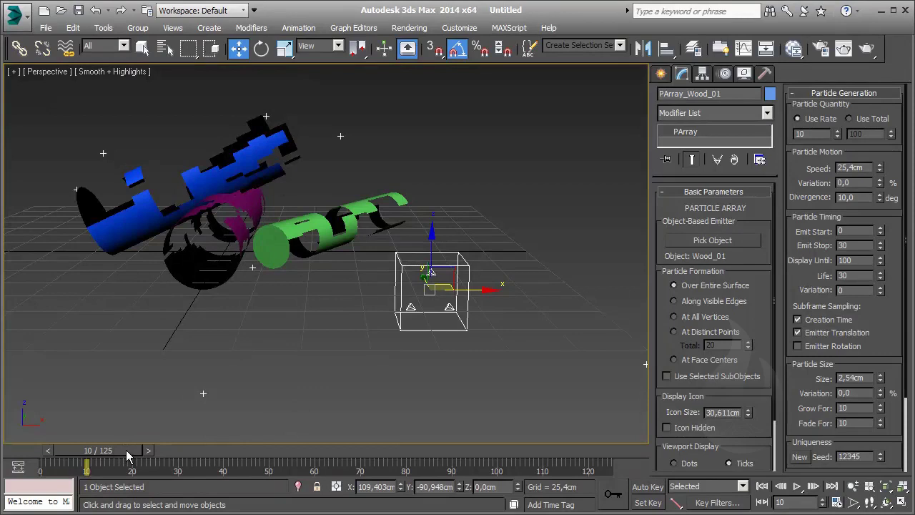
Return to frame 0 and create a Wind force in the viewport
{"action": "left_click_drag", "start_coordinate": [127, 456], "coordinate": [127, 456]}
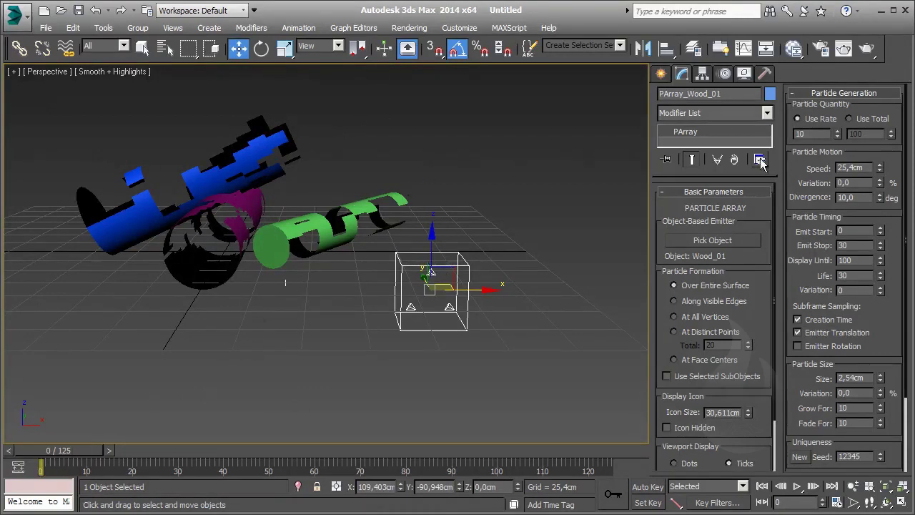
{"action": "left_click", "coordinate": [659, 73]}
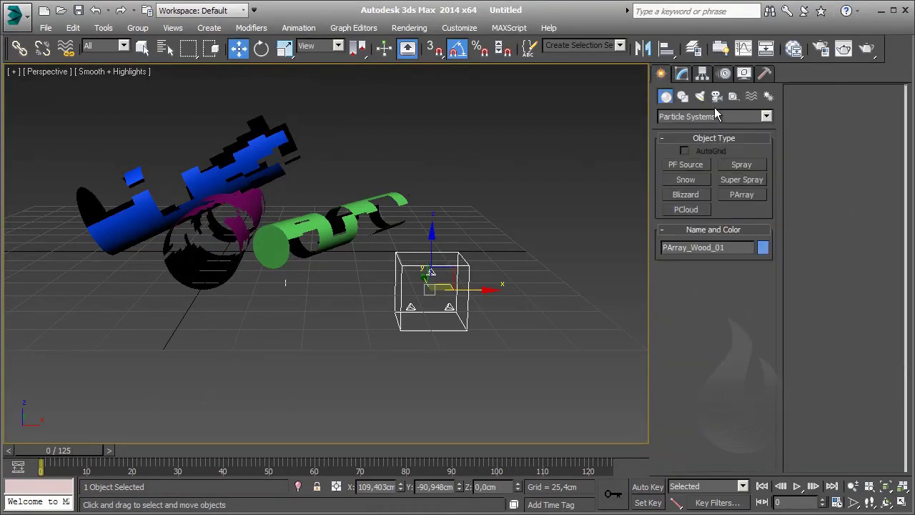
{"action": "left_click", "coordinate": [733, 95]}
{"action": "left_click", "coordinate": [751, 96]}
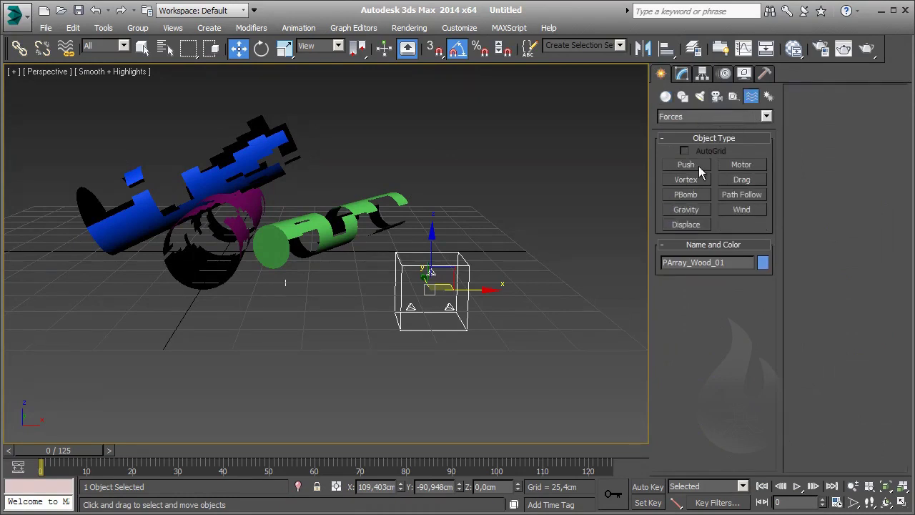
{"action": "left_click", "coordinate": [759, 212]}
{"action": "mouse_move", "coordinate": [302, 296]}
{"action": "left_mouse_down"}
{"action": "mouse_move", "coordinate": [336, 300]}
{"action": "mouse_move", "coordinate": [231, 290]}
{"action": "left_mouse_up"}
{"action": "right_click", "coordinate": [339, 303]}
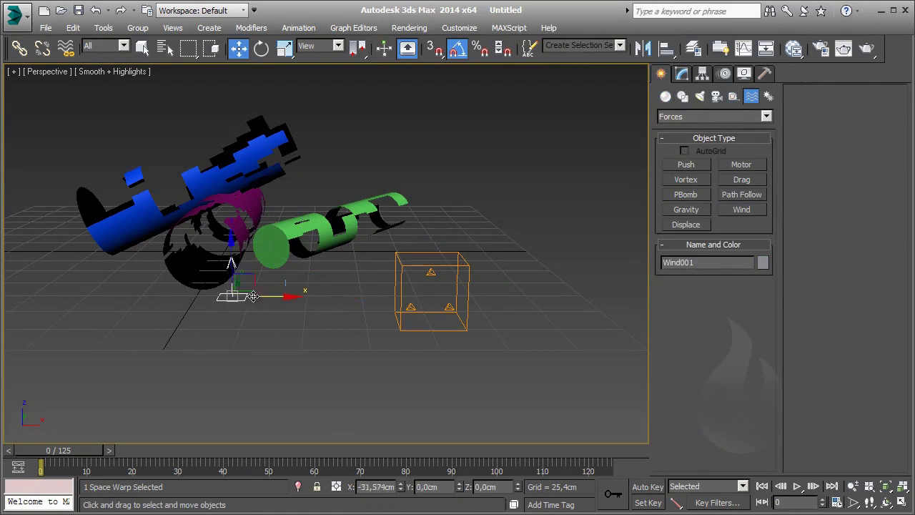
Set Wind001's X and Y to 0 and lower it beneath the logs
{"action": "middle_click_drag", "start_coordinate": [332, 173], "coordinate": [339, 202]}
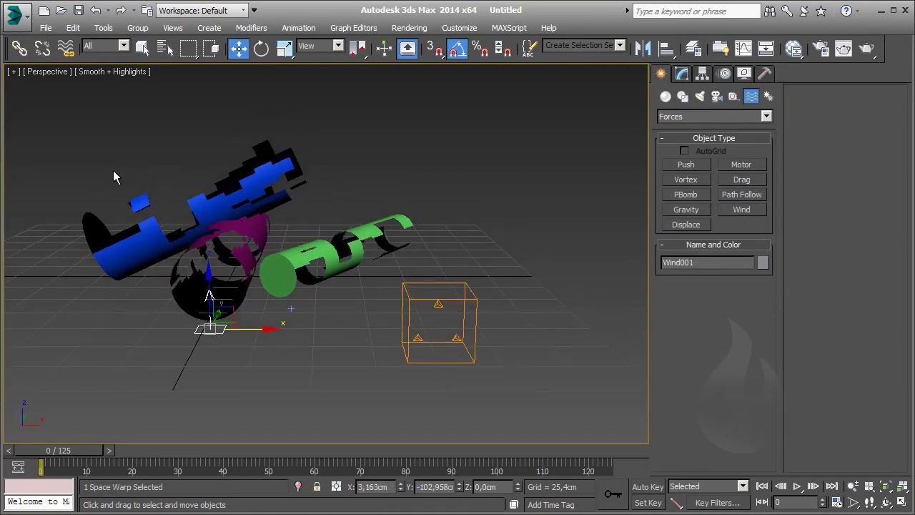
{"action": "right_click", "coordinate": [238, 48]}
{"action": "right_click", "coordinate": [569, 320]}
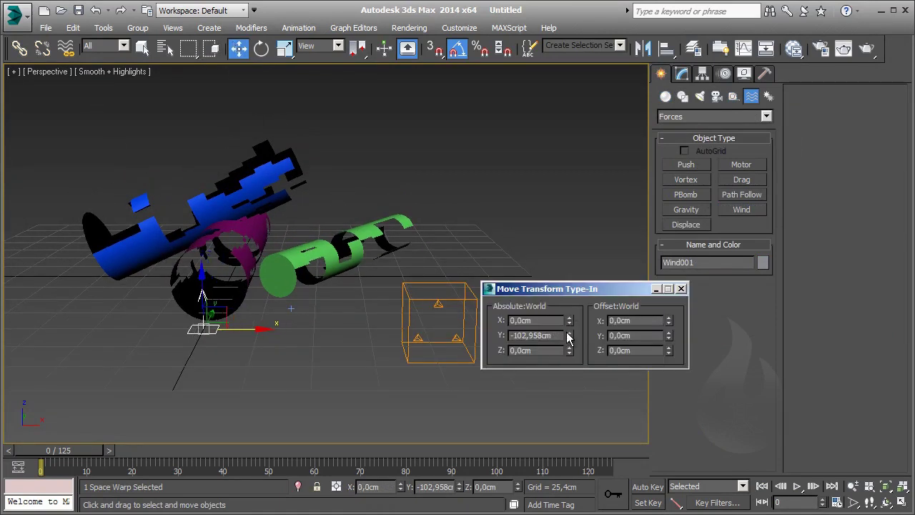
{"action": "right_click", "coordinate": [569, 335]}
{"action": "left_click", "coordinate": [680, 288]}
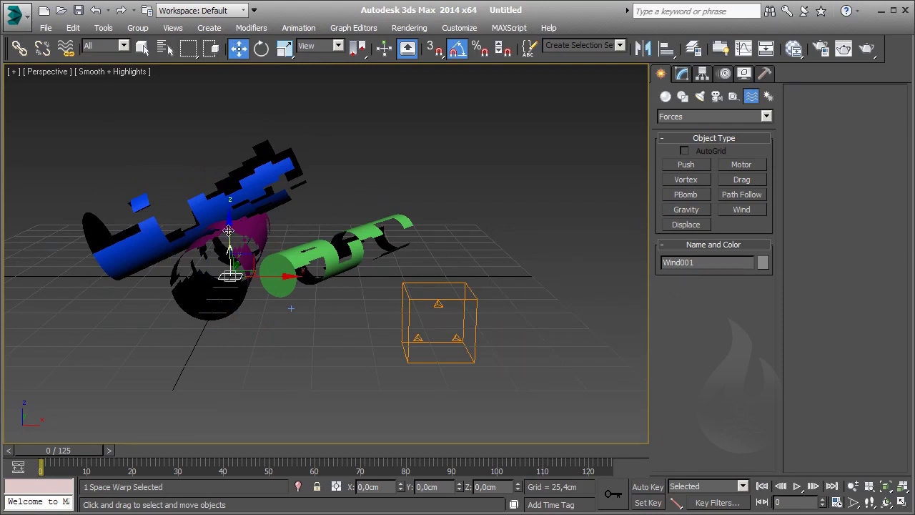
{"action": "left_click_drag", "start_coordinate": [230, 247], "coordinate": [230, 293]}
Expand the SpaceWarps layer in the Layer Manager to list its objects
{"action": "left_click", "coordinate": [692, 48]}
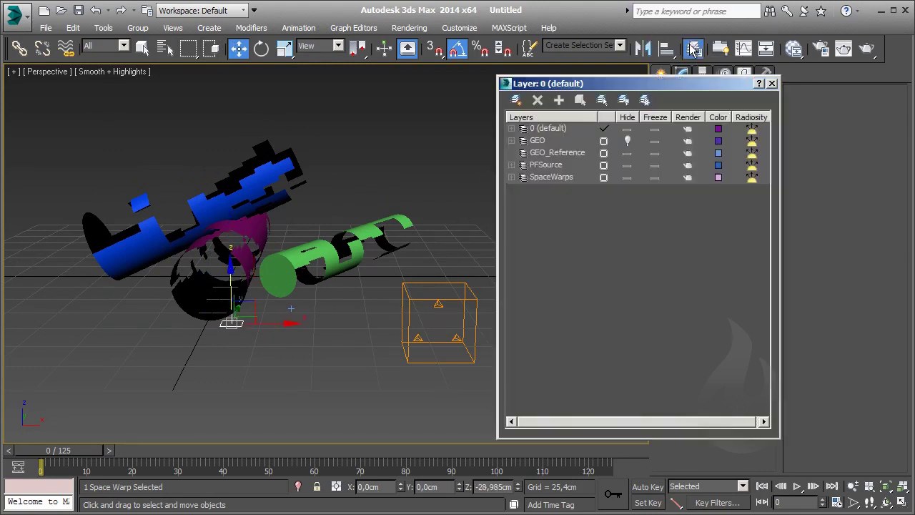
{"action": "left_click", "coordinate": [559, 153]}
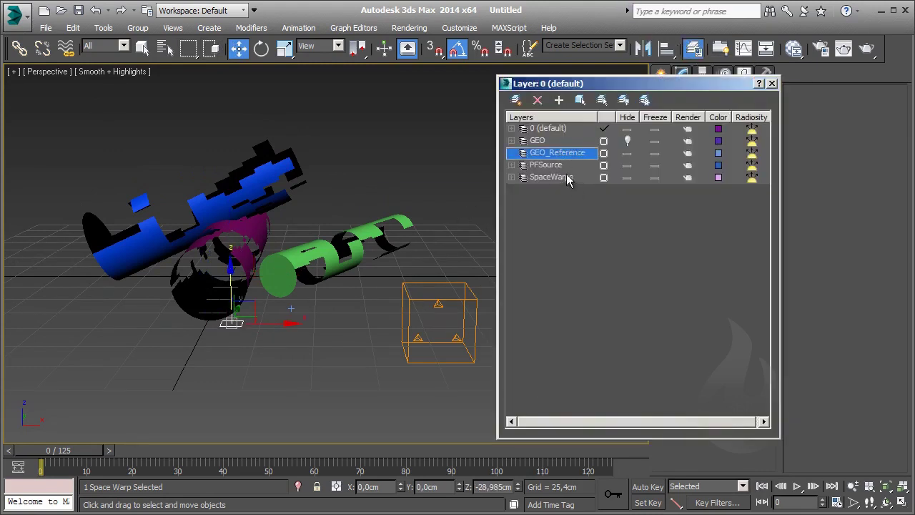
{"action": "left_click", "coordinate": [566, 177]}
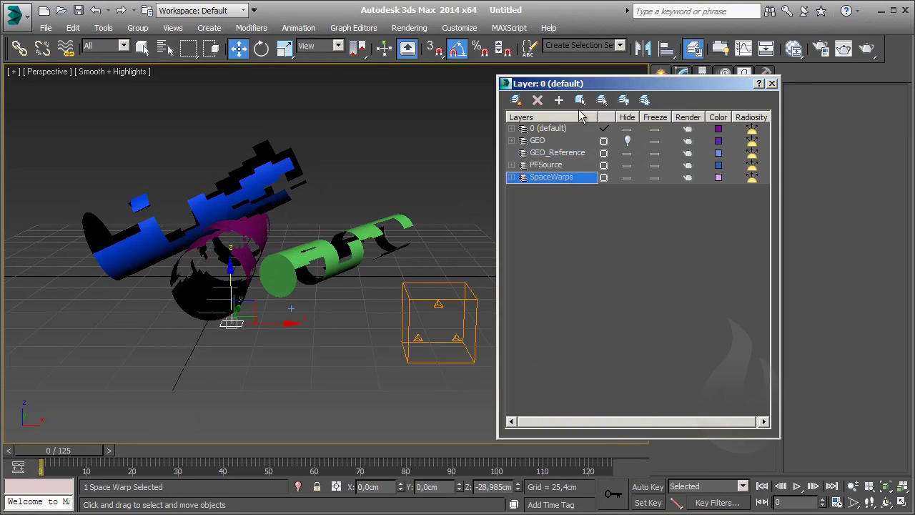
{"action": "left_click", "coordinate": [511, 177]}
{"action": "left_click", "coordinate": [511, 177]}
{"action": "left_click", "coordinate": [511, 177]}
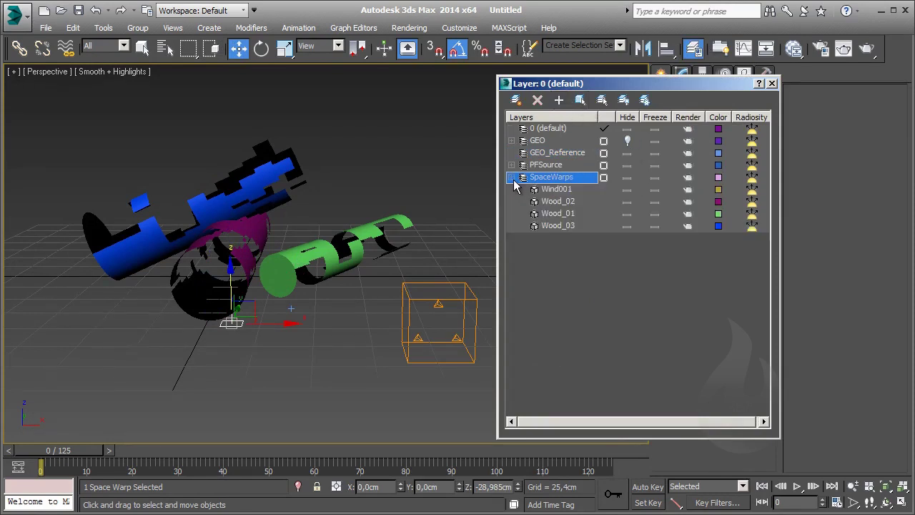
Move Wood_01, Wood_02 and Wood_03 into the GEO_Reference layer
{"action": "left_click", "coordinate": [555, 201]}
{"action": "left_click", "coordinate": [559, 224], "text": "shift"}
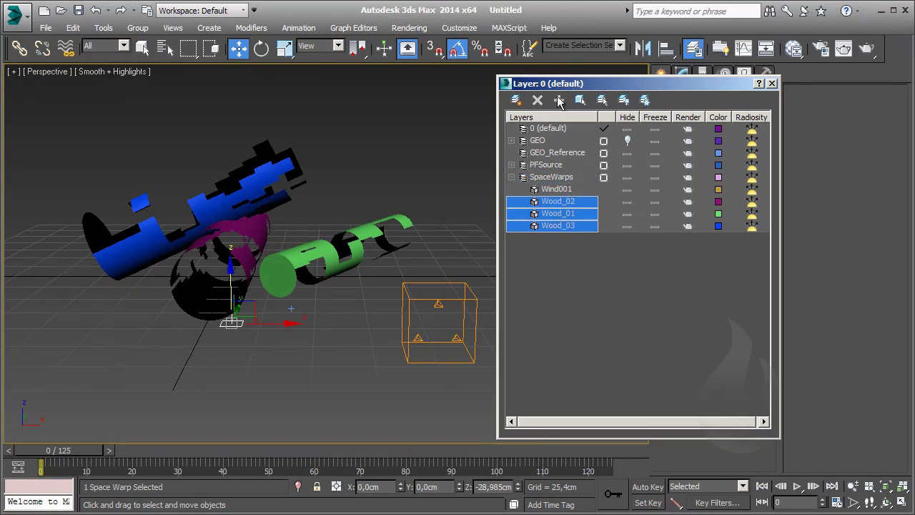
{"action": "left_click", "coordinate": [580, 100]}
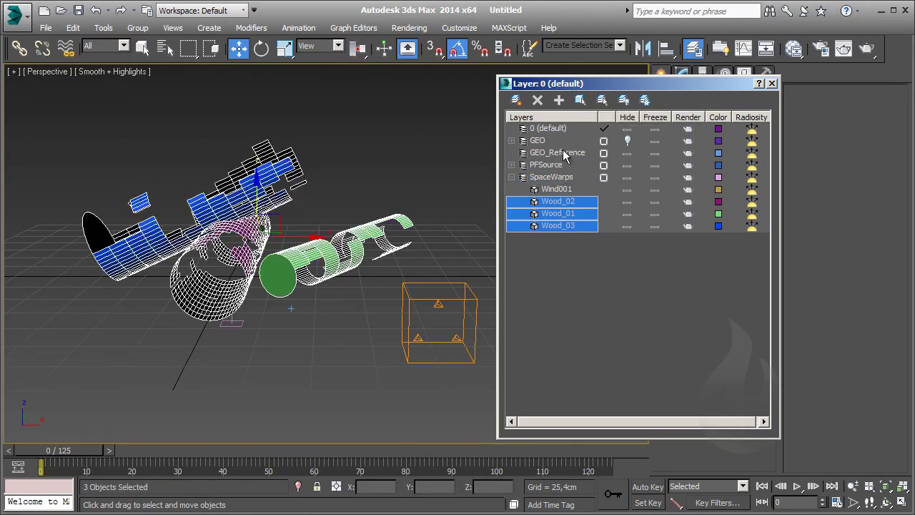
{"action": "left_click", "coordinate": [565, 152]}
{"action": "left_click", "coordinate": [560, 101]}
{"action": "left_click", "coordinate": [521, 178]}
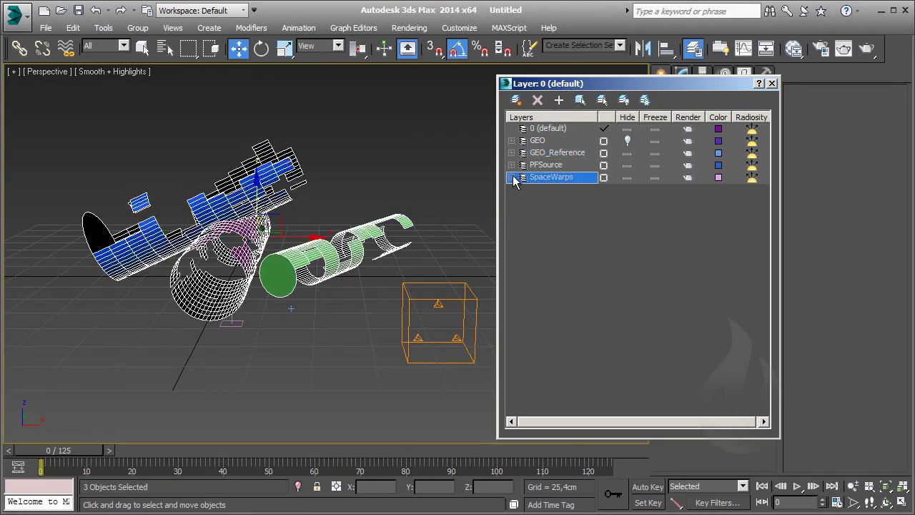
{"action": "left_click", "coordinate": [462, 174]}
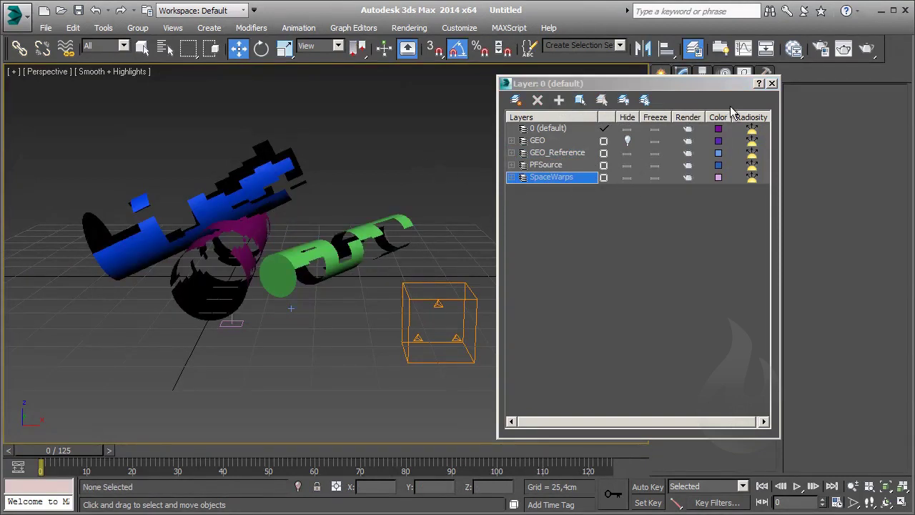
{"action": "left_click", "coordinate": [772, 83]}
Shift-copy Wind001 upward above the logs and rename the copy Wind_Negative
{"action": "left_click", "coordinate": [241, 323]}
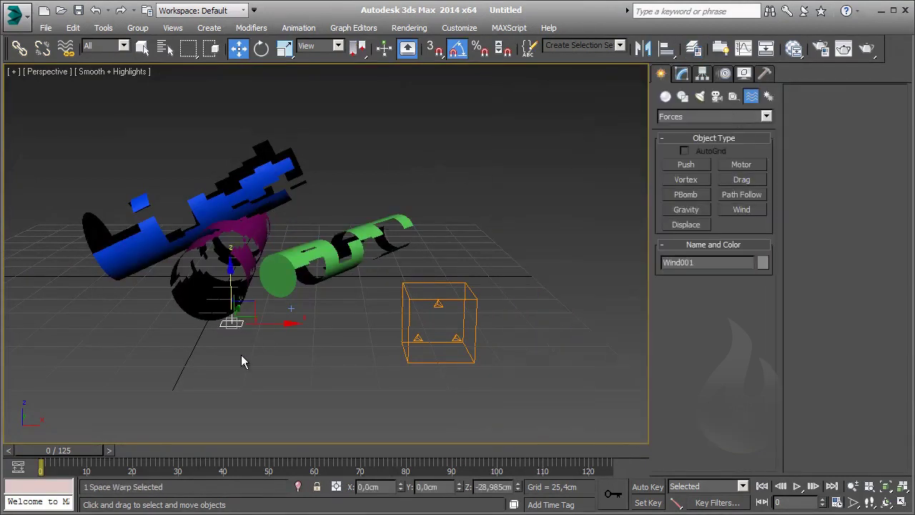
{"action": "middle_click_drag", "start_coordinate": [233, 287], "coordinate": [239, 290]}
{"action": "left_click_drag", "start_coordinate": [239, 290], "coordinate": [236, 121], "text": "shift"}
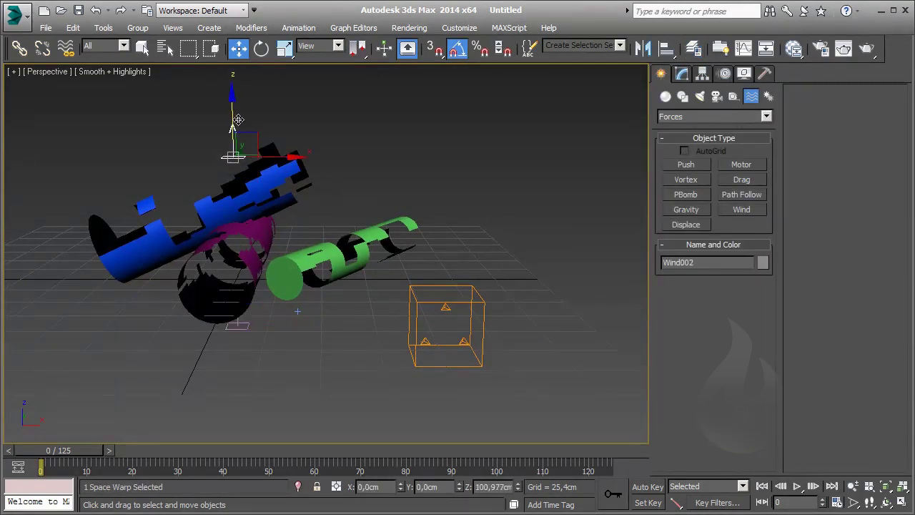
{"action": "left_click", "coordinate": [458, 323]}
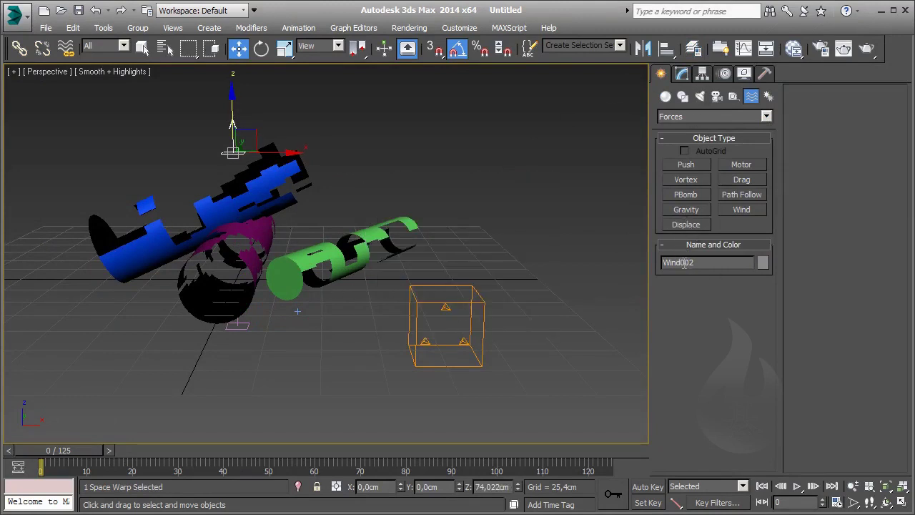
{"action": "left_click_drag", "start_coordinate": [683, 263], "coordinate": [836, 264]}
{"action": "type", "text": "_N"}
{"action": "type", "text": "egative"}
Raise Wind_Negative higher above the logs and orbit to view the whole scene
{"action": "left_click", "coordinate": [503, 258]}
{"action": "middle_click_drag", "start_coordinate": [296, 175], "coordinate": [312, 202]}
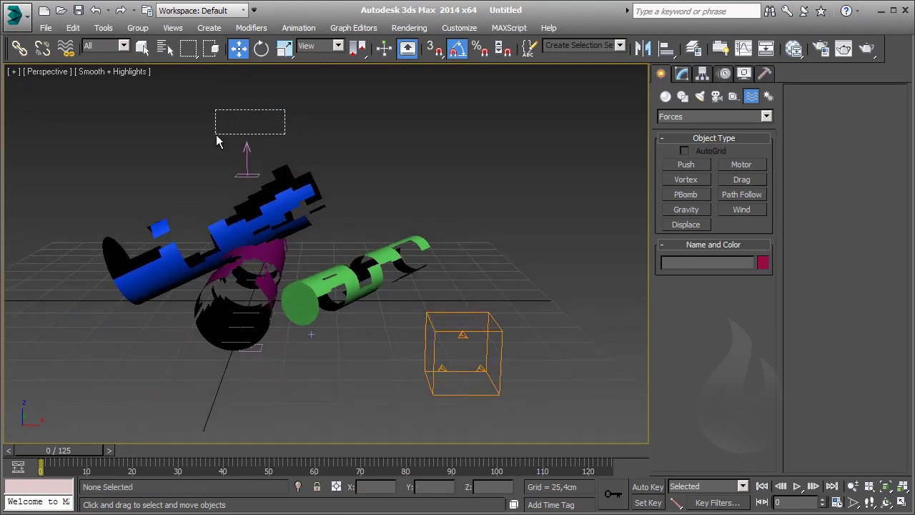
{"action": "left_click_drag", "start_coordinate": [216, 134], "coordinate": [241, 135]}
{"action": "left_click", "coordinate": [247, 157]}
{"action": "middle_click_drag", "start_coordinate": [264, 143], "coordinate": [293, 179]}
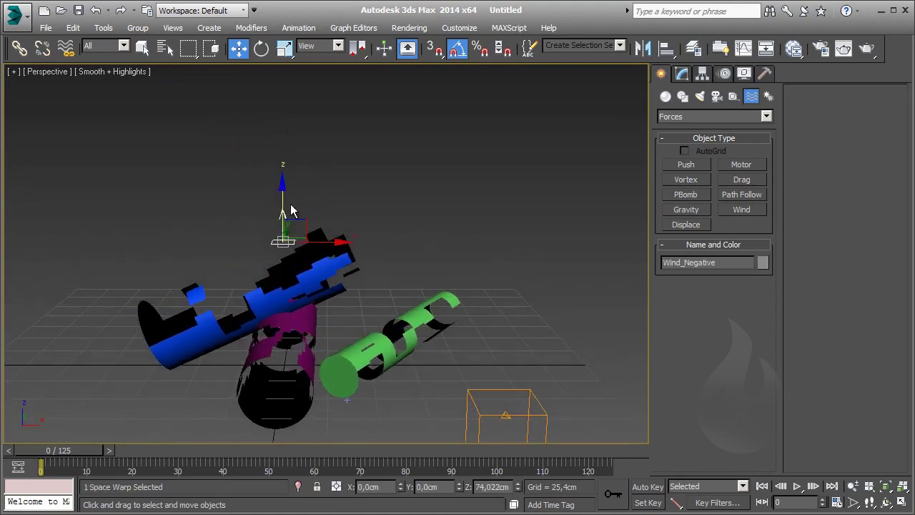
{"action": "left_click_drag", "start_coordinate": [281, 136], "coordinate": [284, 79]}
{"action": "mouse_move", "coordinate": [284, 79]}
{"action": "middle_mouse_down", "text": "alt"}
{"action": "mouse_move", "coordinate": [491, 145]}
{"action": "mouse_move", "coordinate": [447, 176]}
{"action": "mouse_move", "coordinate": [431, 284]}
{"action": "mouse_move", "coordinate": [440, 234]}
{"action": "mouse_move", "coordinate": [462, 273]}
{"action": "middle_mouse_up", "text": "alt"}
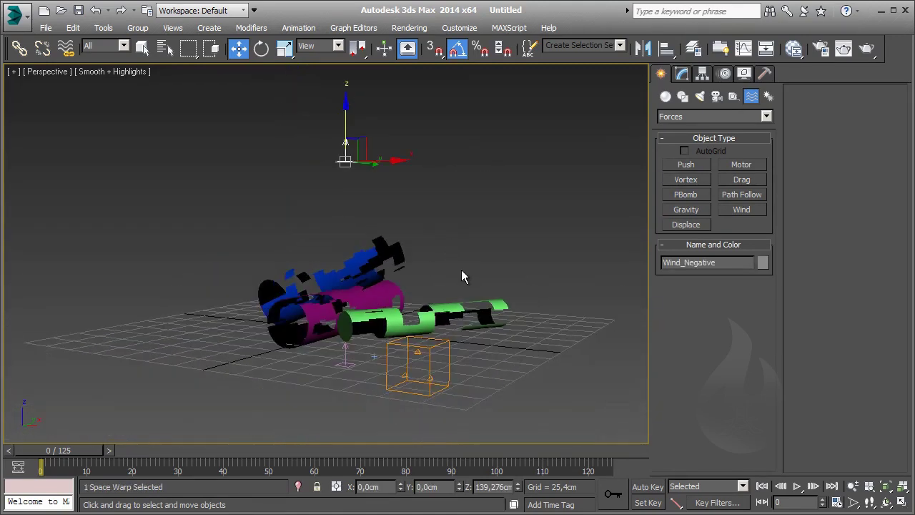
{"action": "left_click", "coordinate": [462, 274]}
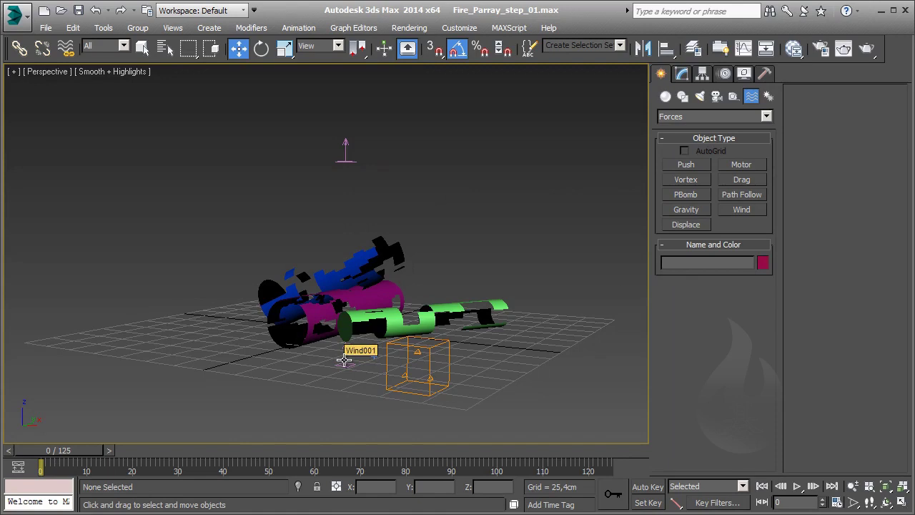
Bind PArray_Wood_01 to Wind001 with Bind to Space Warp
{"action": "left_click", "coordinate": [344, 361]}
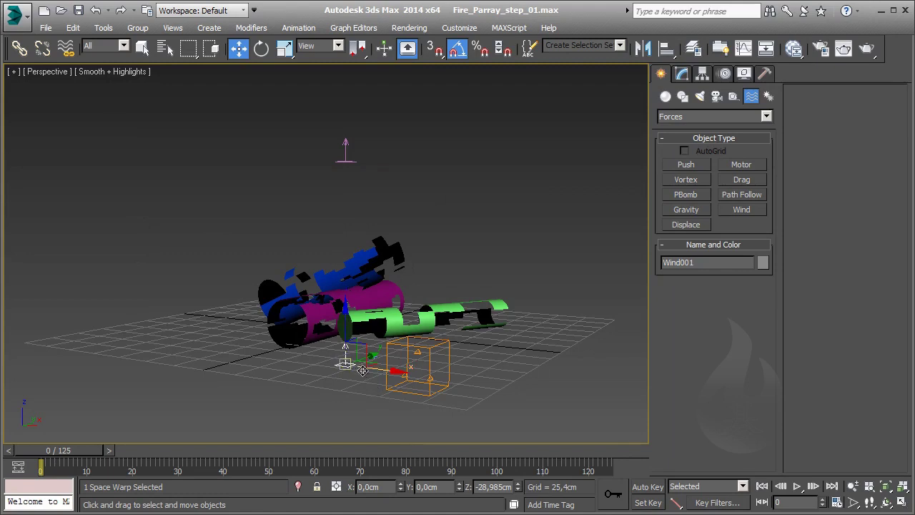
{"action": "left_click", "coordinate": [194, 100]}
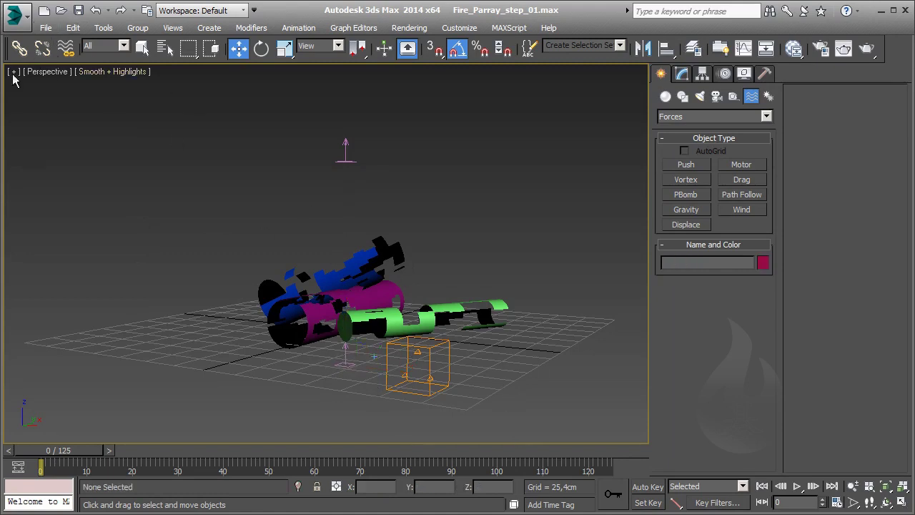
{"action": "left_click", "coordinate": [65, 47]}
{"action": "left_click_drag", "start_coordinate": [343, 363], "coordinate": [408, 372]}
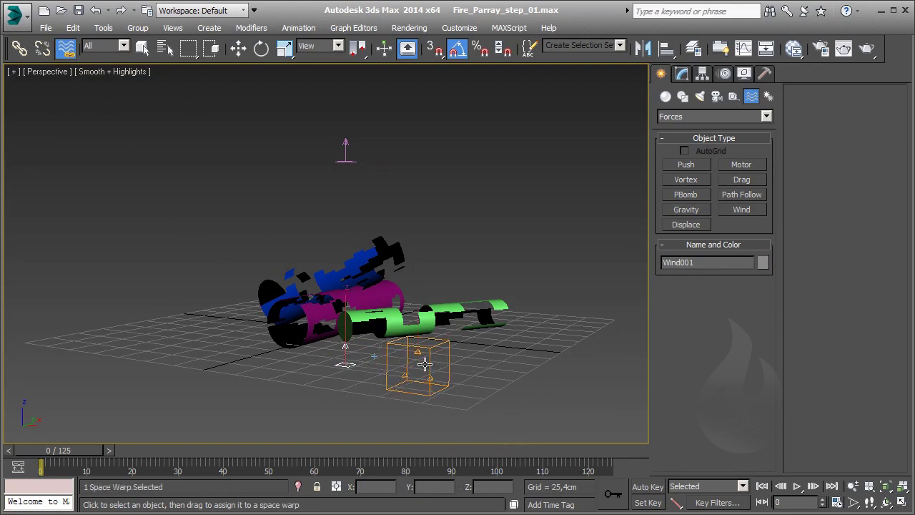
Check the Wind Binding in the PArray's modifier stack and scrub to frame 22
{"action": "left_click", "coordinate": [683, 76]}
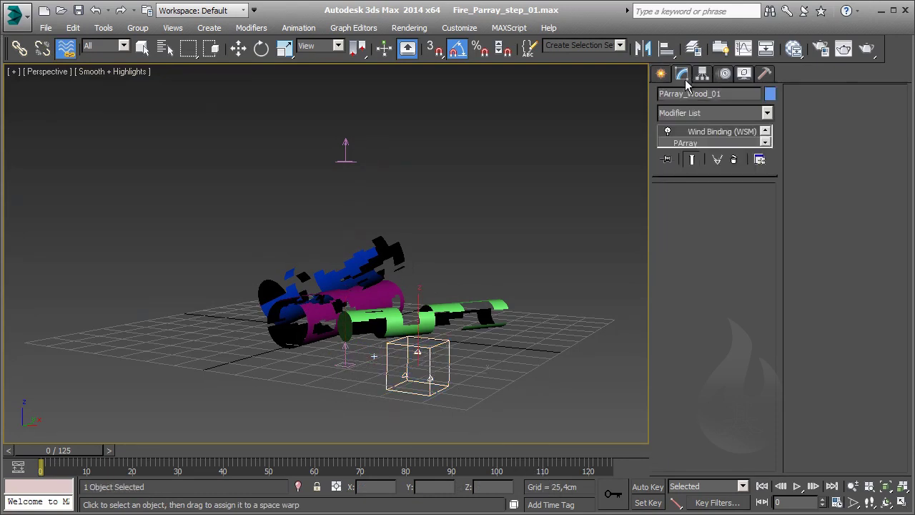
{"action": "left_click_drag", "start_coordinate": [702, 176], "coordinate": [706, 246]}
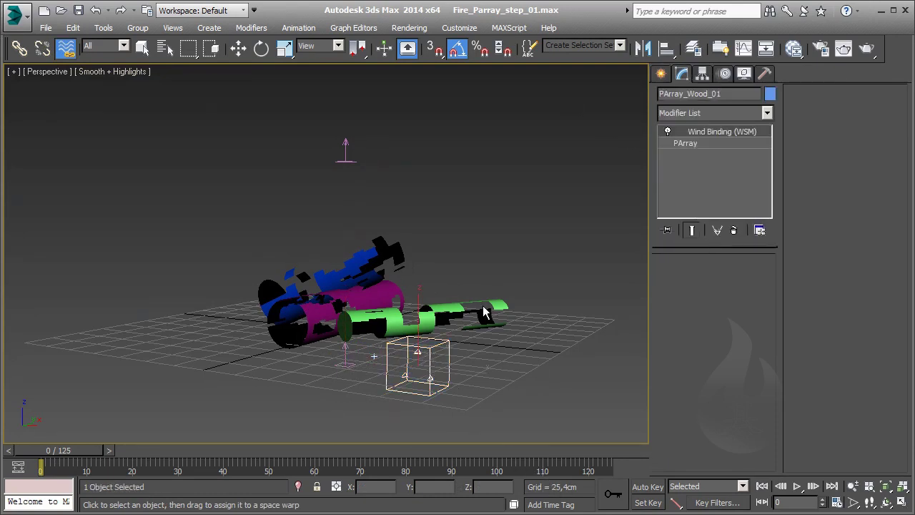
{"action": "mouse_move", "coordinate": [55, 452]}
{"action": "left_mouse_down"}
{"action": "mouse_move", "coordinate": [131, 452]}
{"action": "mouse_move", "coordinate": [41, 457]}
{"action": "left_mouse_up"}
{"action": "left_click", "coordinate": [65, 47]}
{"action": "left_click", "coordinate": [662, 74]}
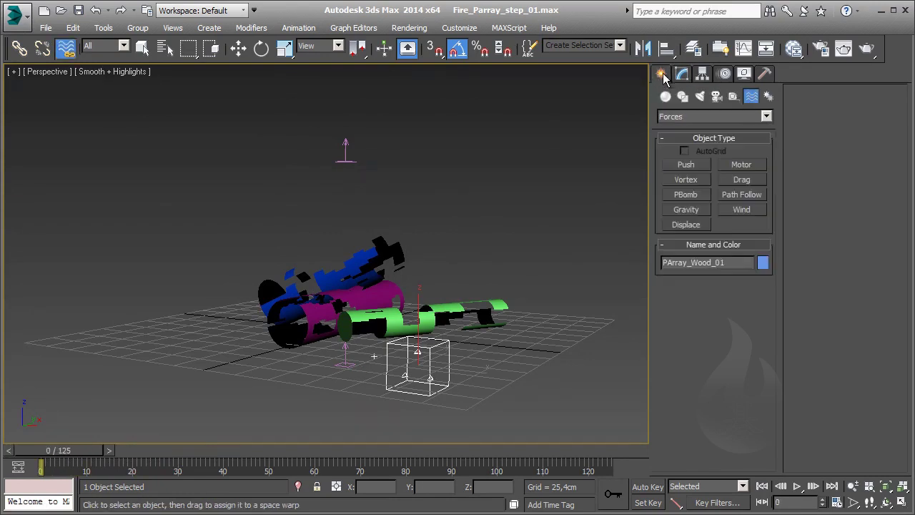
Create a Drag001 force beside the emitter and select it for editing
{"action": "left_click", "coordinate": [742, 180]}
{"action": "left_click_drag", "start_coordinate": [291, 379], "coordinate": [313, 382]}
{"action": "right_click", "coordinate": [315, 384]}
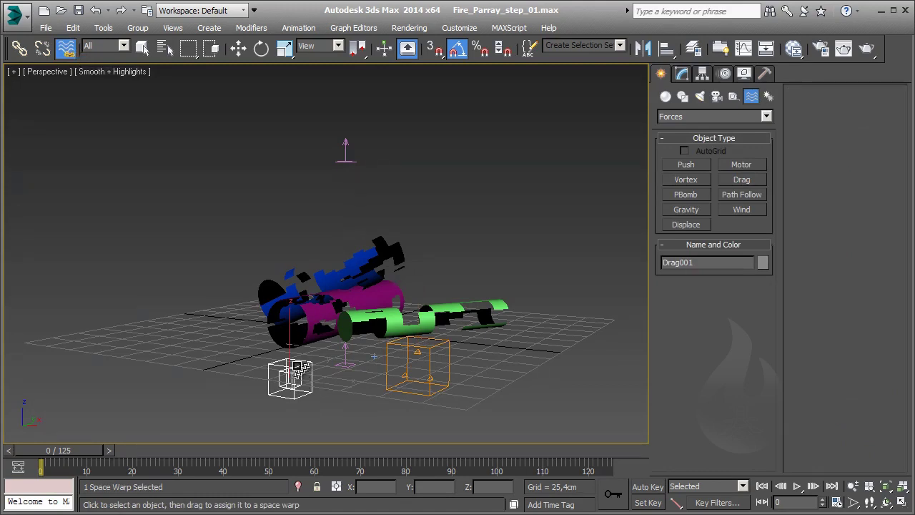
{"action": "left_click_drag", "start_coordinate": [300, 374], "coordinate": [388, 373]}
{"action": "left_click", "coordinate": [412, 422]}
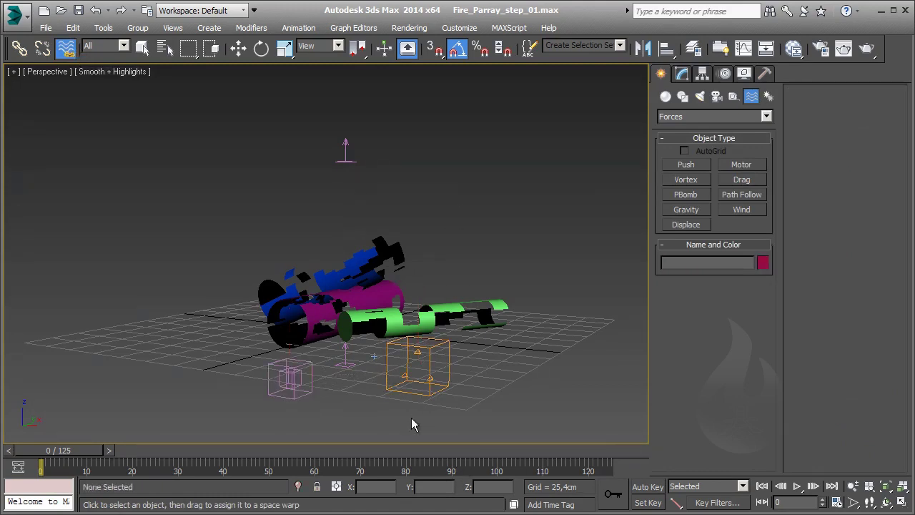
{"action": "left_click_drag", "start_coordinate": [80, 458], "coordinate": [117, 458]}
{"action": "left_click", "coordinate": [65, 48]}
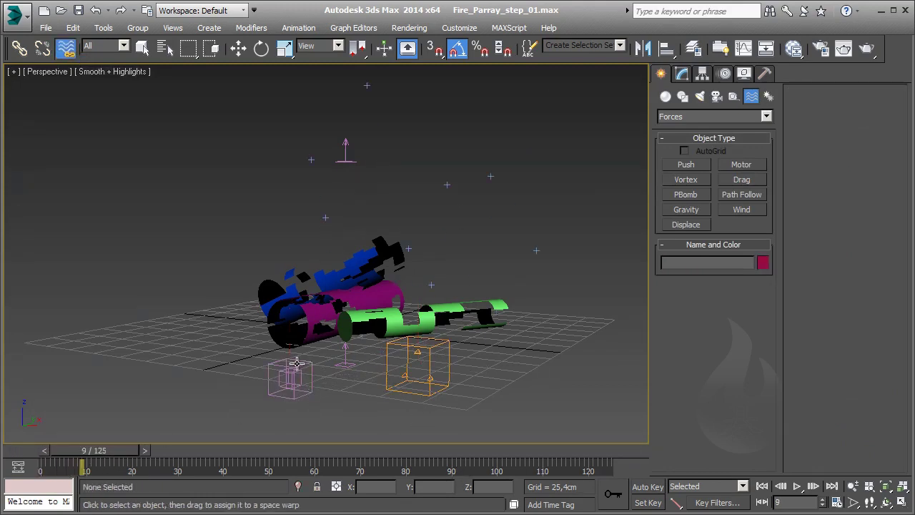
{"action": "left_click", "coordinate": [300, 373]}
{"action": "left_click", "coordinate": [682, 75]}
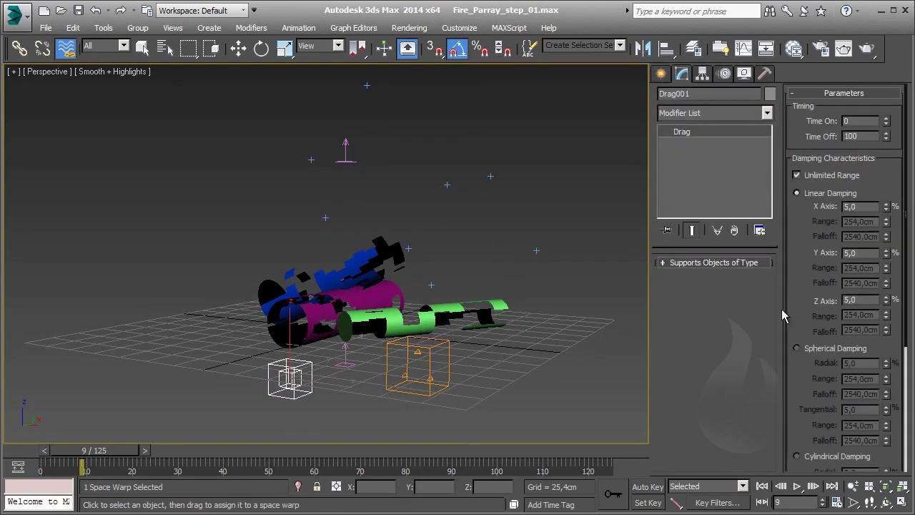
Set Drag001's X and Y linear damping to 15 and bind it to PArray_Wood_01
{"action": "left_click_drag", "start_coordinate": [879, 298], "coordinate": [814, 301]}
{"action": "left_click_drag", "start_coordinate": [870, 253], "coordinate": [841, 253]}
{"action": "type", "text": "15"}
{"action": "left_click", "coordinate": [869, 208]}
{"action": "left_click_drag", "start_coordinate": [869, 207], "coordinate": [735, 217]}
{"action": "scroll", "coordinate": [408, 256], "scroll_direction": "down", "scroll_amount": 3}
{"action": "scroll", "coordinate": [430, 365], "scroll_direction": "up", "scroll_amount": 2}
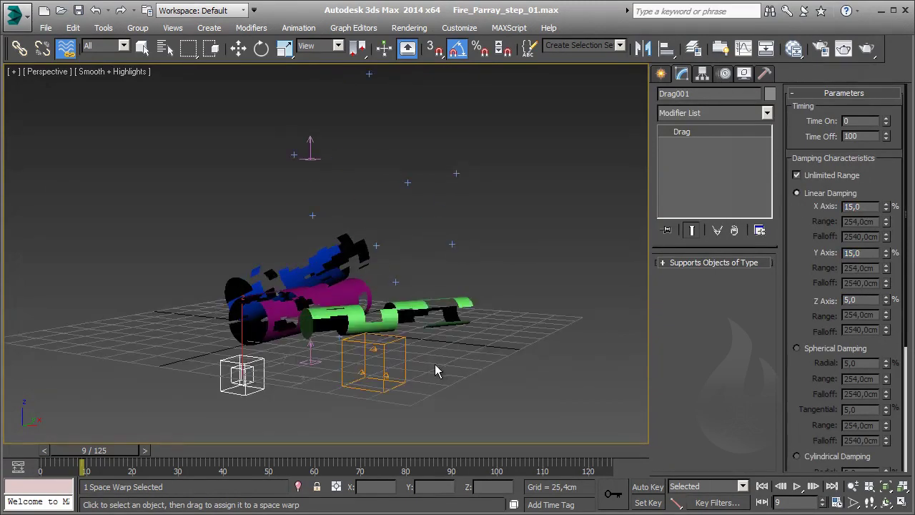
{"action": "left_click_drag", "start_coordinate": [435, 369], "coordinate": [386, 418]}
{"action": "left_click", "coordinate": [665, 156]}
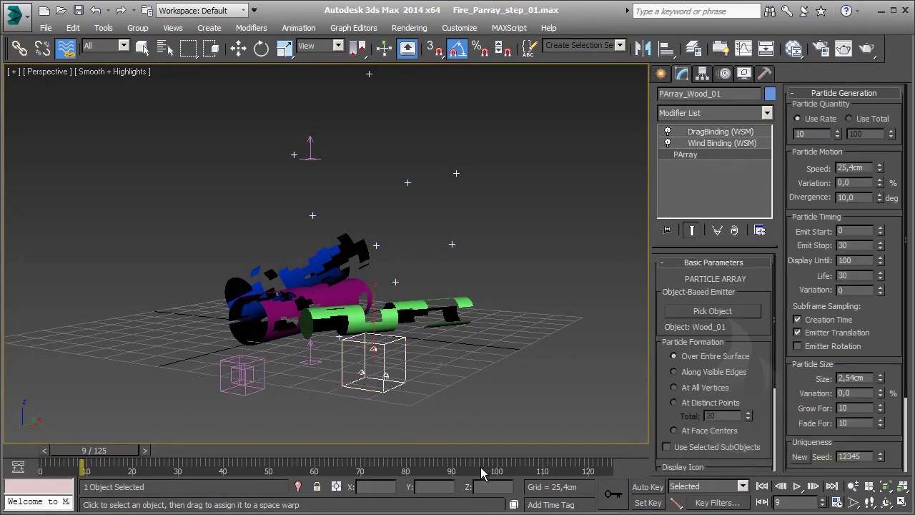
Set PArray_Wood_01's viewport particle display to Mesh instead of Ticks
{"action": "left_click_drag", "start_coordinate": [736, 247], "coordinate": [732, 186]}
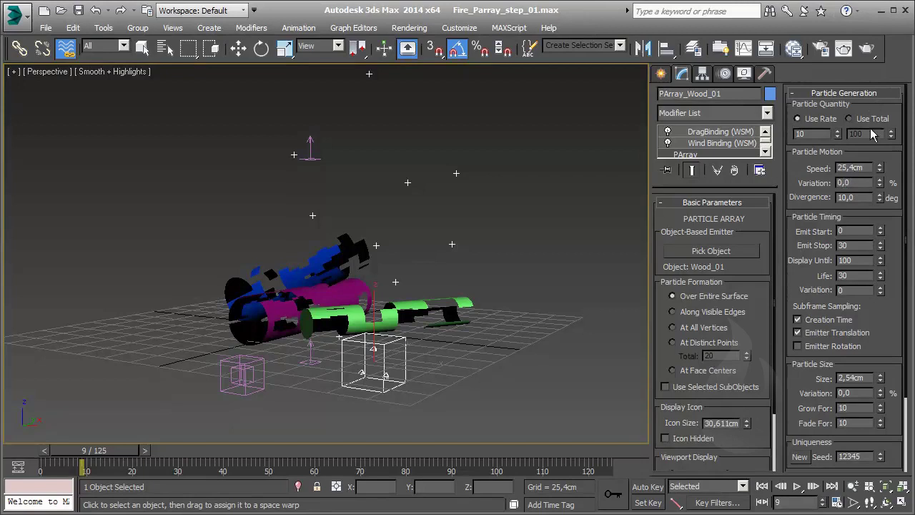
{"action": "left_click_drag", "start_coordinate": [757, 343], "coordinate": [748, 198]}
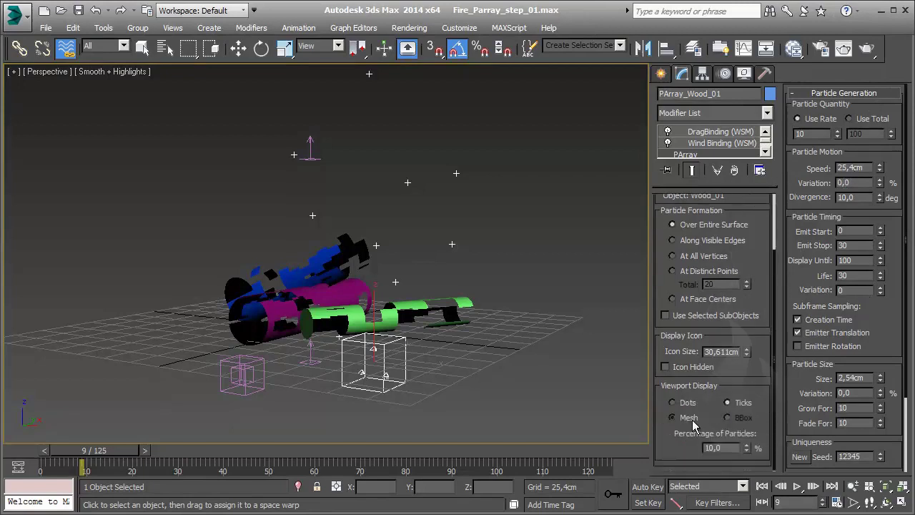
{"action": "scroll", "coordinate": [758, 219], "scroll_direction": "up", "scroll_amount": 1}
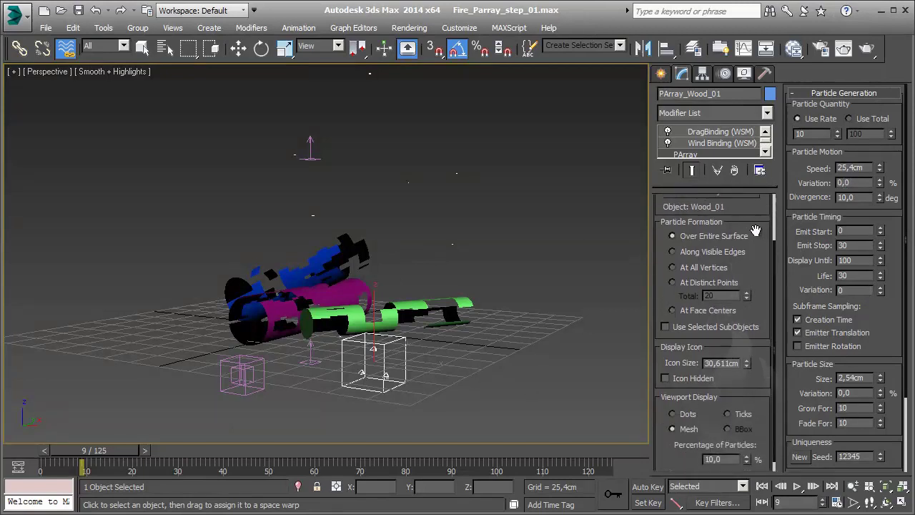
{"action": "double_click", "coordinate": [868, 169]}
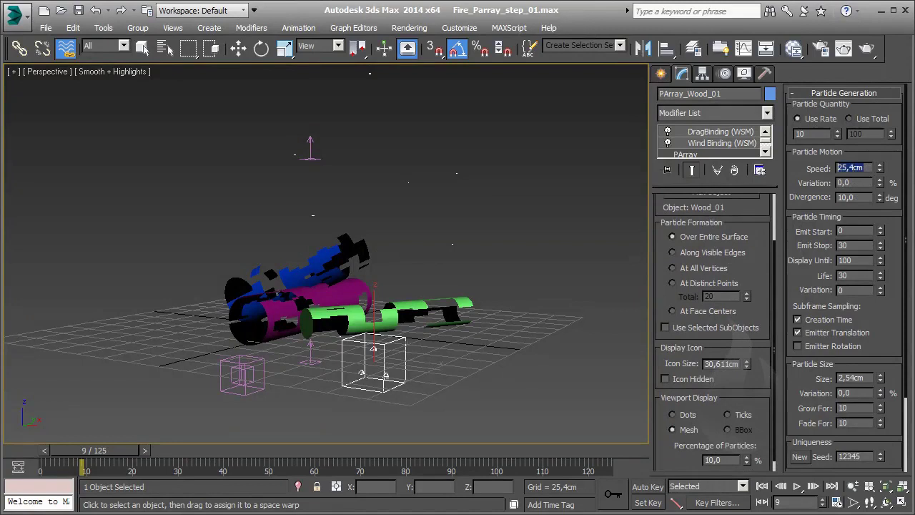
Set the PArray particle speed to 15,0cm with 25% variation
{"action": "type", "text": "15"}
{"action": "key", "text": "Return"}
{"action": "key", "text": "Tab"}
{"action": "mouse_move", "coordinate": [879, 198]}
{"action": "left_mouse_down"}
{"action": "mouse_move", "coordinate": [875, 148]}
{"action": "mouse_move", "coordinate": [879, 198]}
{"action": "left_mouse_up"}
Set the particle Emit Start to frame -25
{"action": "left_click", "coordinate": [843, 245]}
{"action": "left_click", "coordinate": [846, 230]}
{"action": "type", "text": "50"}
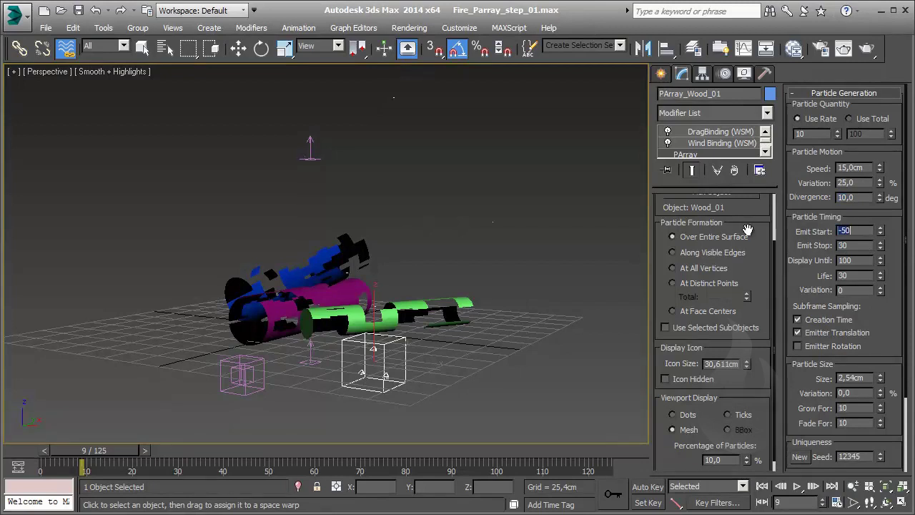
{"action": "scroll", "coordinate": [351, 319], "scroll_direction": "down", "scroll_amount": 4}
{"action": "scroll", "coordinate": [350, 319], "scroll_direction": "down", "scroll_amount": 3}
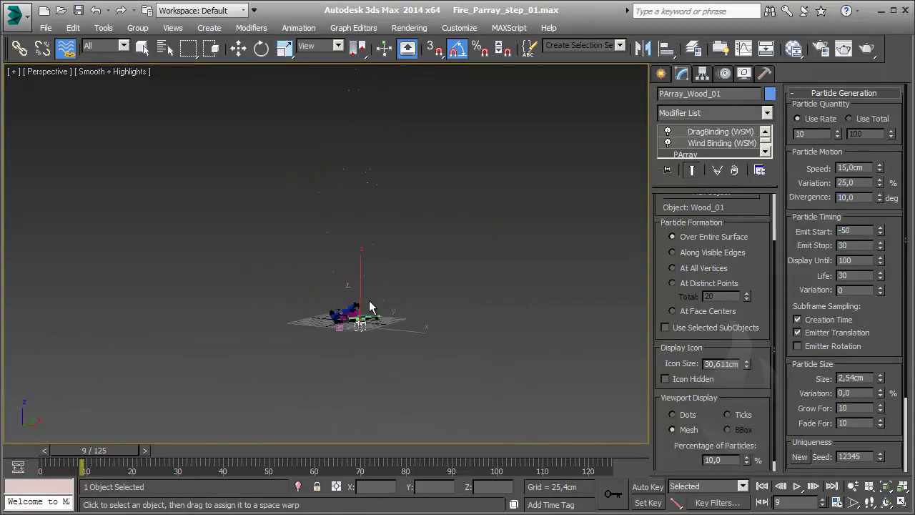
{"action": "scroll", "coordinate": [370, 309], "scroll_direction": "up", "scroll_amount": 3}
{"action": "scroll", "coordinate": [339, 226], "scroll_direction": "up", "scroll_amount": 3}
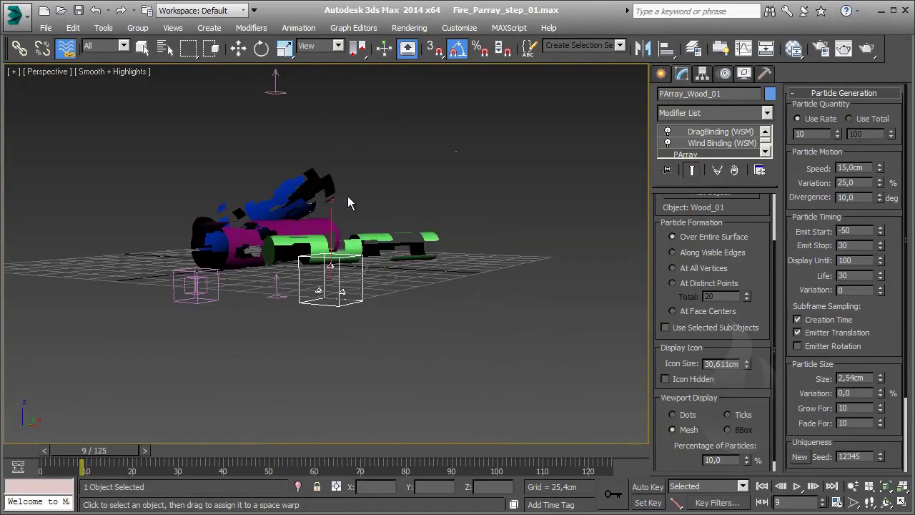
{"action": "mouse_move", "coordinate": [347, 196]}
{"action": "middle_mouse_down"}
{"action": "mouse_move", "coordinate": [374, 296]}
{"action": "mouse_move", "coordinate": [192, 468]}
{"action": "middle_mouse_up"}
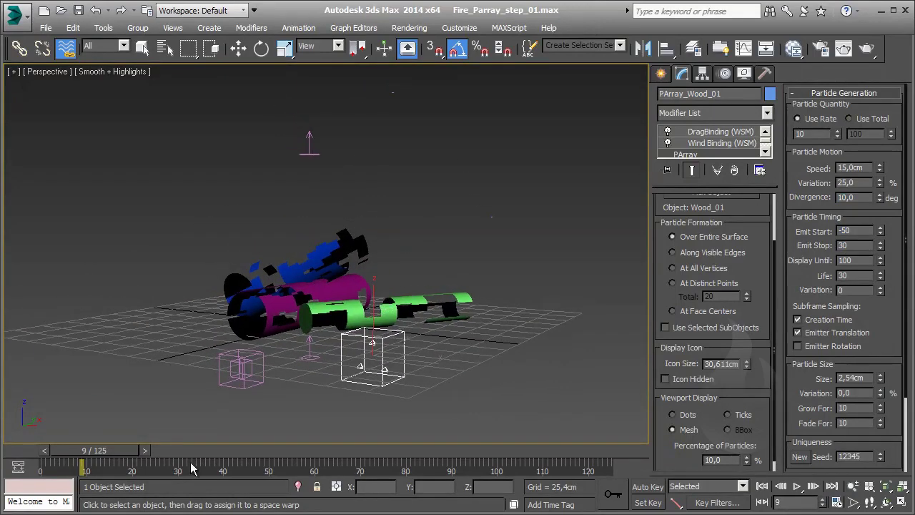
{"action": "left_click_drag", "start_coordinate": [88, 460], "coordinate": [42, 461]}
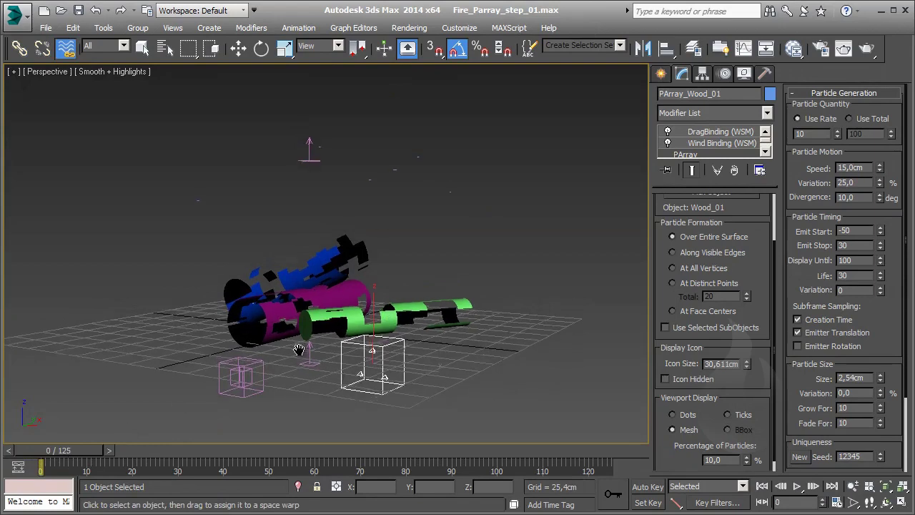
{"action": "middle_click_drag", "start_coordinate": [387, 233], "coordinate": [388, 243]}
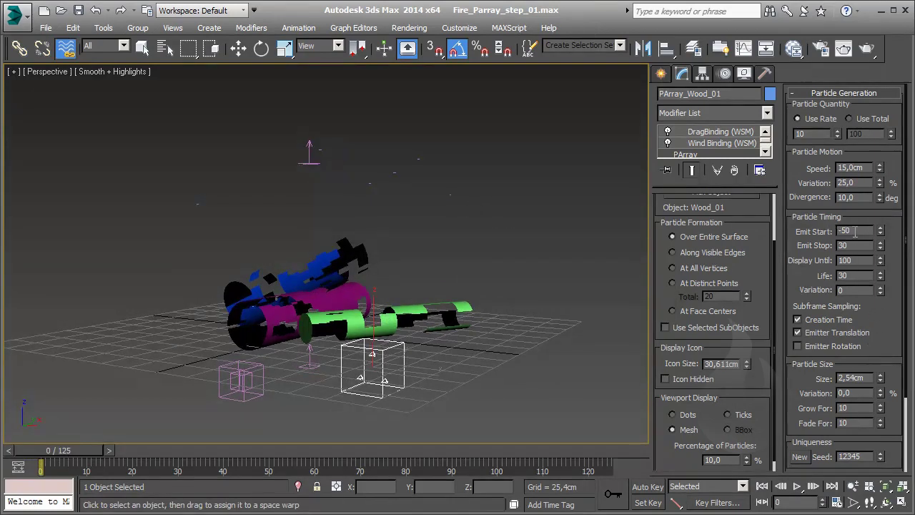
{"action": "left_click_drag", "start_coordinate": [854, 231], "coordinate": [822, 231]}
Set Emit Stop and Display Until to 125 and preview the particles at frame 41
{"action": "key", "text": "Tab"}
{"action": "mouse_move", "coordinate": [73, 451]}
{"action": "left_mouse_down"}
{"action": "mouse_move", "coordinate": [576, 450]}
{"action": "mouse_move", "coordinate": [91, 443]}
{"action": "mouse_move", "coordinate": [161, 442]}
{"action": "left_mouse_up"}
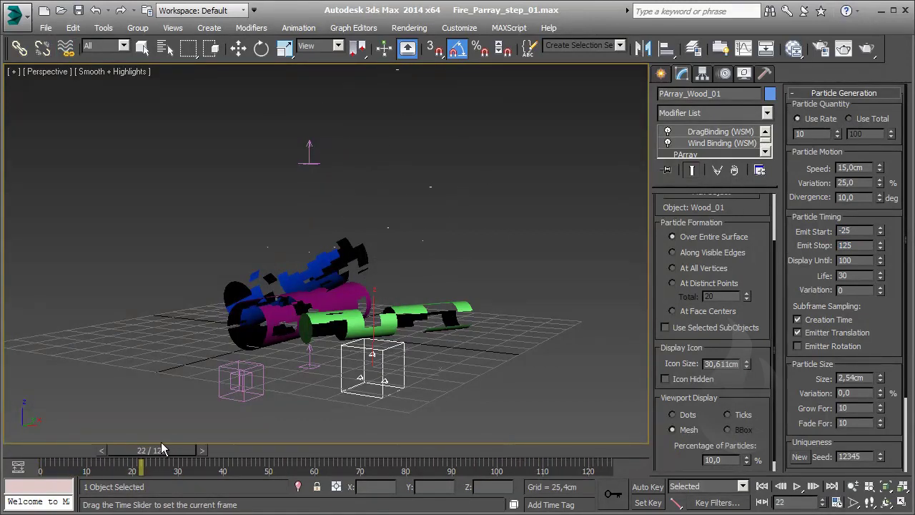
{"action": "left_click", "coordinate": [66, 48]}
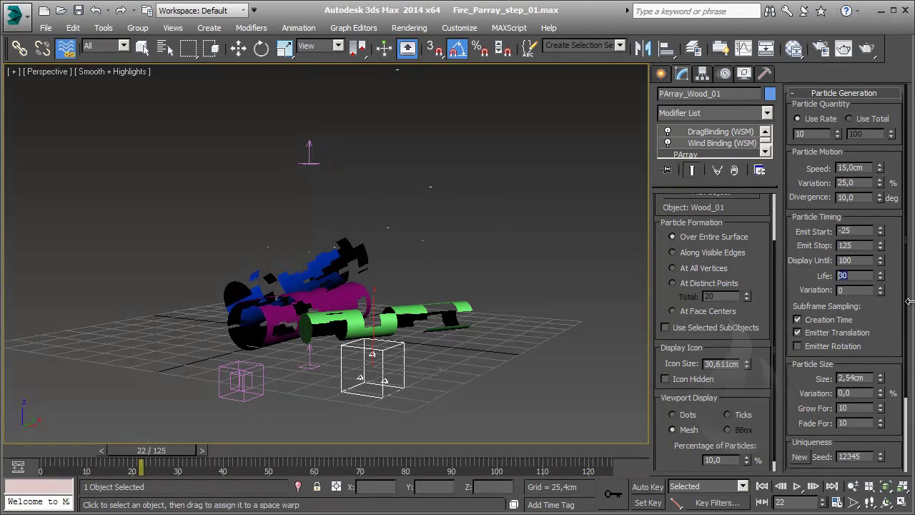
{"action": "left_click_drag", "start_coordinate": [165, 450], "coordinate": [243, 450]}
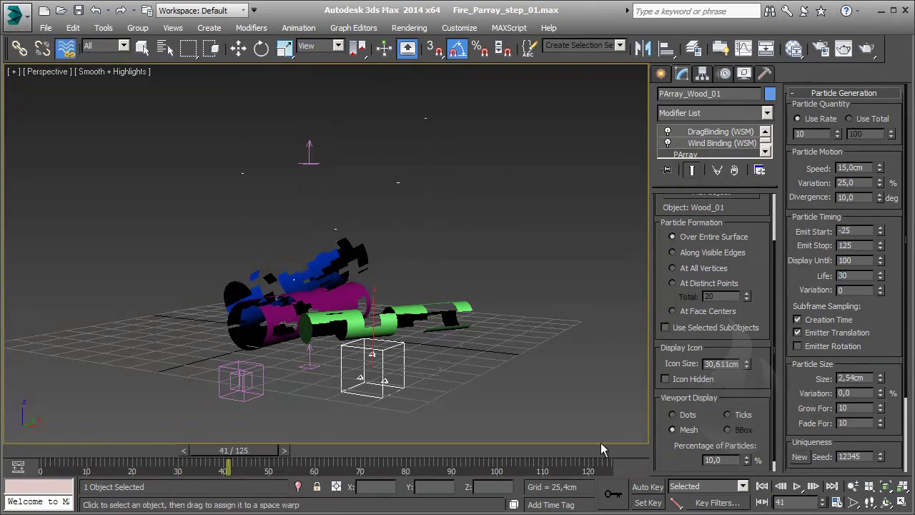
Give the particles a Life of 50 frames with a life Variation of 12
{"action": "double_click", "coordinate": [859, 275]}
{"action": "key", "text": "shift+Tab"}
{"action": "left_click", "coordinate": [866, 289]}
{"action": "left_click_drag", "start_coordinate": [892, 345], "coordinate": [884, 311]}
{"action": "middle_click_drag", "start_coordinate": [376, 300], "coordinate": [298, 412]}
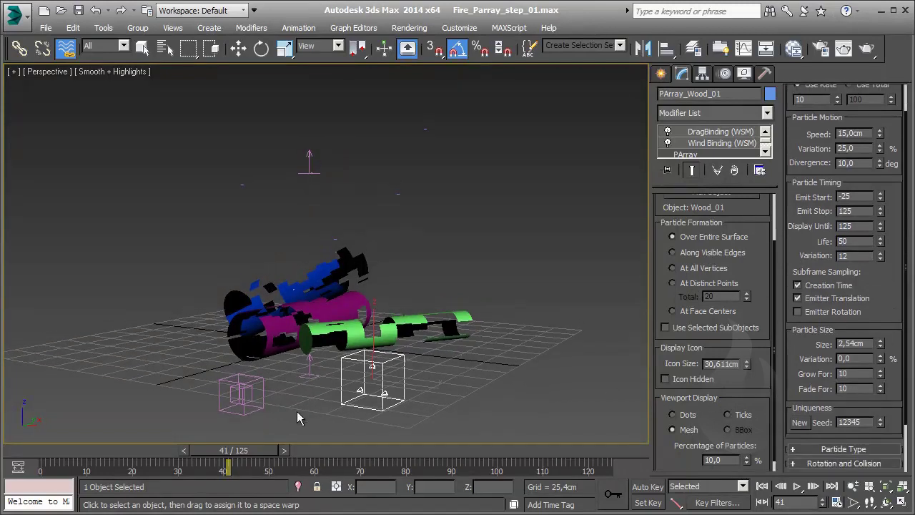
{"action": "mouse_move", "coordinate": [252, 448]}
{"action": "left_mouse_down"}
{"action": "mouse_move", "coordinate": [229, 459]}
{"action": "mouse_move", "coordinate": [237, 459]}
{"action": "left_mouse_up"}
Select Wind001 and reduce its Strength to 0,05
{"action": "left_click", "coordinate": [318, 369]}
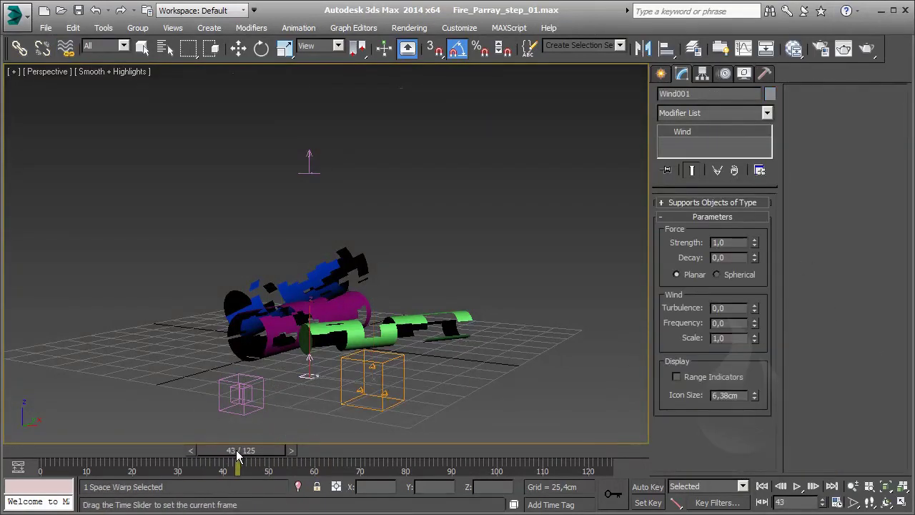
{"action": "mouse_move", "coordinate": [237, 457]}
{"action": "left_mouse_down"}
{"action": "mouse_move", "coordinate": [69, 458]}
{"action": "mouse_move", "coordinate": [378, 450]}
{"action": "mouse_move", "coordinate": [135, 450]}
{"action": "left_mouse_up"}
{"action": "left_click", "coordinate": [65, 48]}
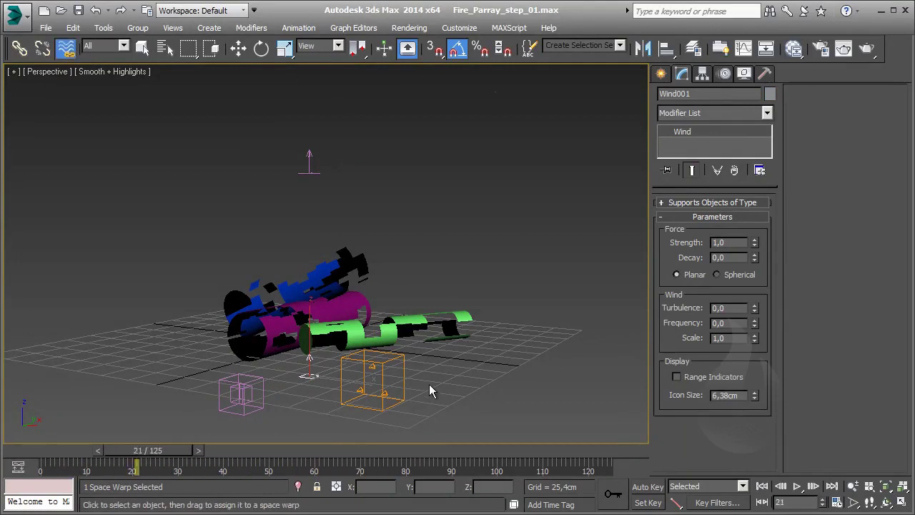
{"action": "left_click", "coordinate": [397, 395]}
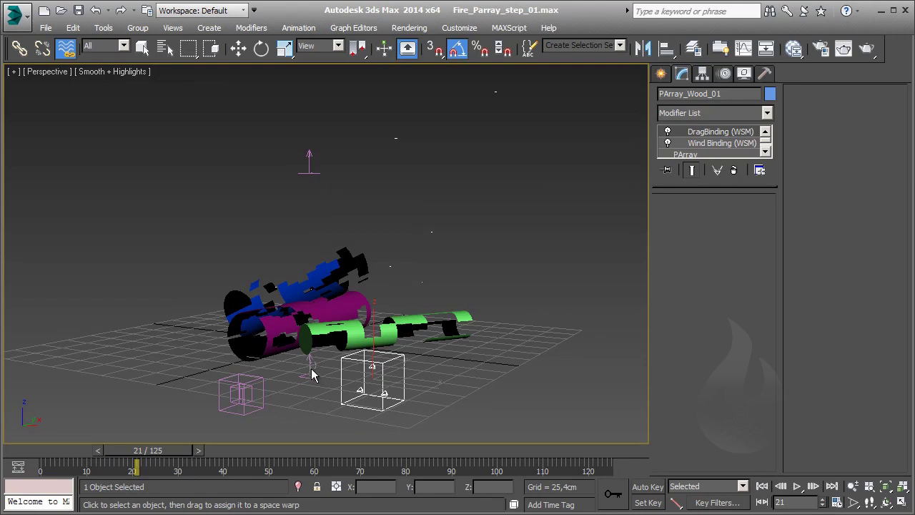
{"action": "left_click", "coordinate": [341, 369]}
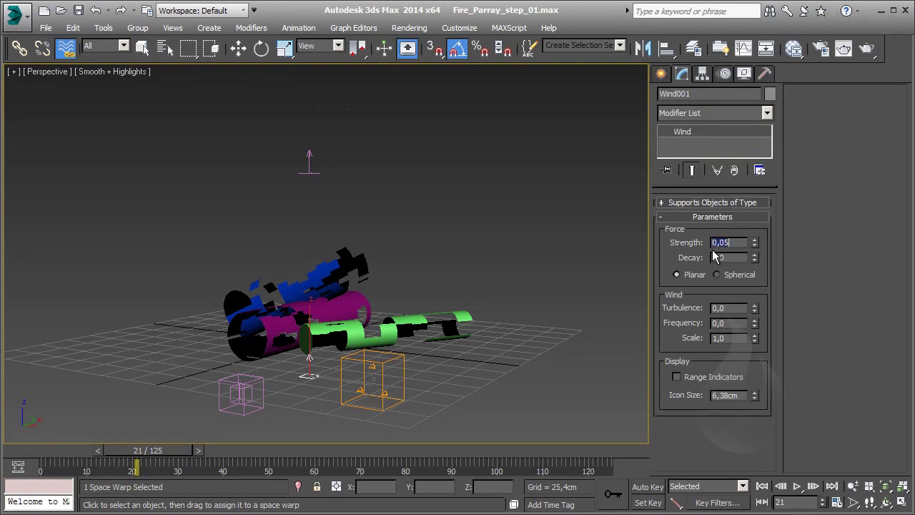
Select PArray_Wood_01 and scrub the timeline to preview the gentler drift
{"action": "left_click", "coordinate": [397, 406]}
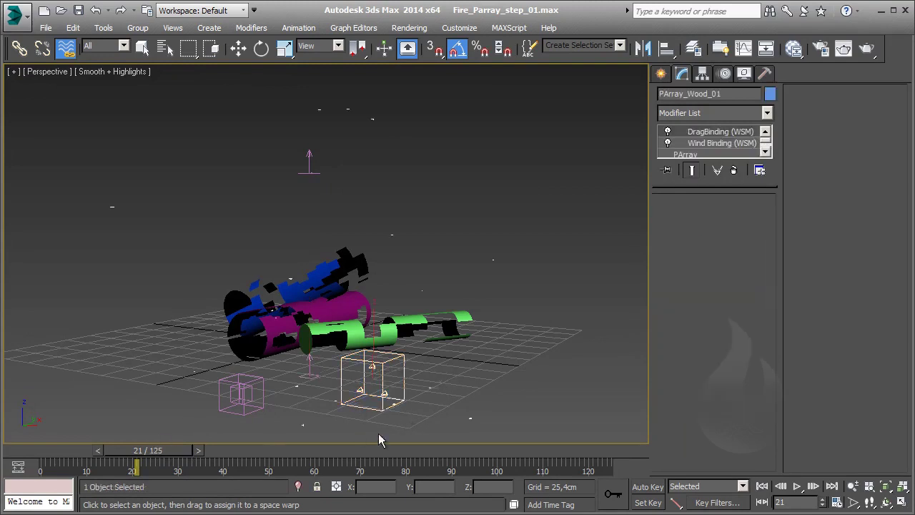
{"action": "mouse_move", "coordinate": [148, 454]}
{"action": "left_mouse_down"}
{"action": "mouse_move", "coordinate": [164, 451]}
{"action": "mouse_move", "coordinate": [41, 450]}
{"action": "mouse_move", "coordinate": [326, 451]}
{"action": "mouse_move", "coordinate": [193, 451]}
{"action": "mouse_move", "coordinate": [169, 436]}
{"action": "mouse_move", "coordinate": [258, 451]}
{"action": "mouse_move", "coordinate": [87, 451]}
{"action": "left_mouse_up"}
{"action": "left_click", "coordinate": [65, 48]}
{"action": "left_click", "coordinate": [612, 166]}
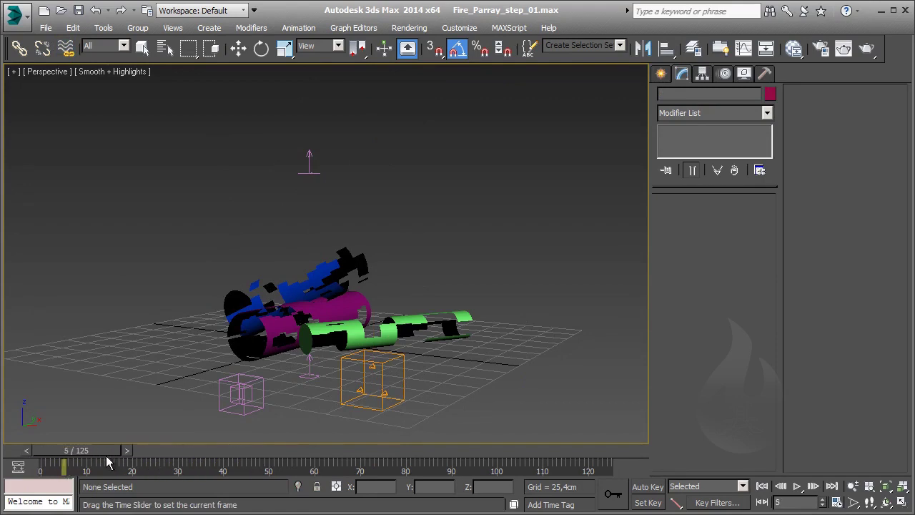
{"action": "left_click", "coordinate": [370, 407]}
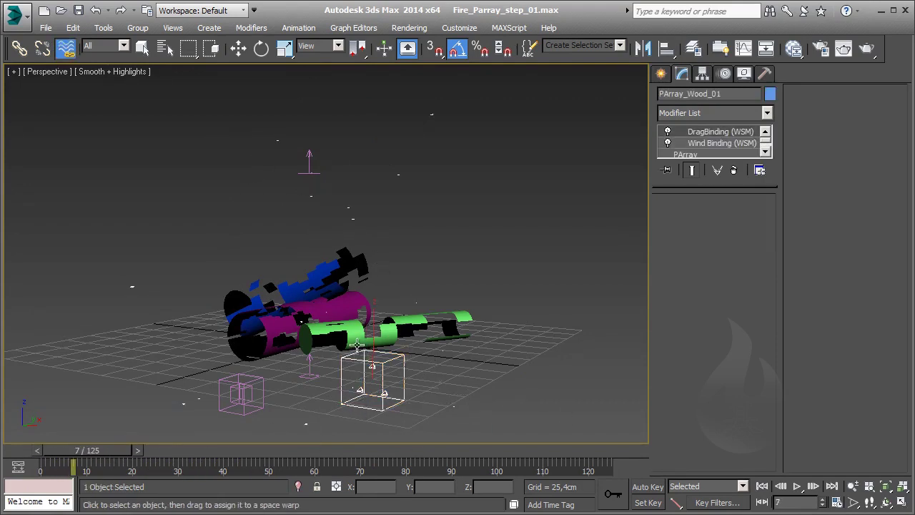
{"action": "scroll", "coordinate": [348, 346], "scroll_direction": "up", "scroll_amount": 2}
{"action": "scroll", "coordinate": [348, 336], "scroll_direction": "up", "scroll_amount": 3}
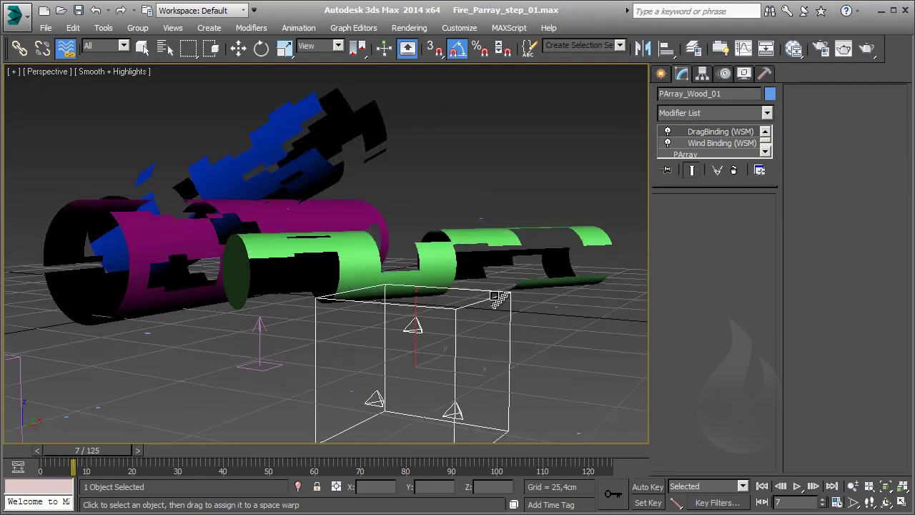
Switch PArray_Wood_01's Particle Formation to emit At Face Centers of Wood_01
{"action": "left_click", "coordinate": [685, 157]}
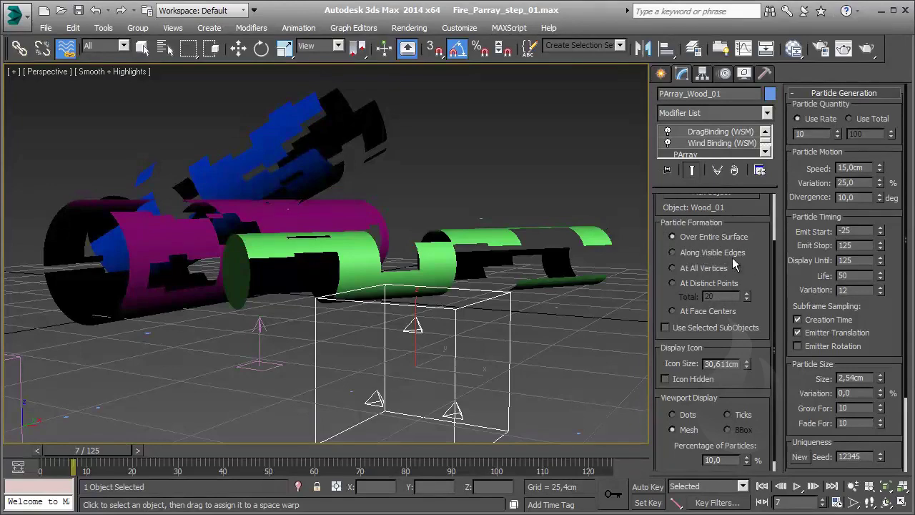
{"action": "left_click", "coordinate": [682, 285]}
{"action": "left_click", "coordinate": [707, 314]}
{"action": "scroll", "coordinate": [428, 265], "scroll_direction": "down", "scroll_amount": 2}
{"action": "scroll", "coordinate": [386, 293], "scroll_direction": "down", "scroll_amount": 4}
{"action": "scroll", "coordinate": [300, 343], "scroll_direction": "up", "scroll_amount": 3}
Set Drag001's X-axis linear damping to 80
{"action": "scroll", "coordinate": [229, 386], "scroll_direction": "up", "scroll_amount": 1}
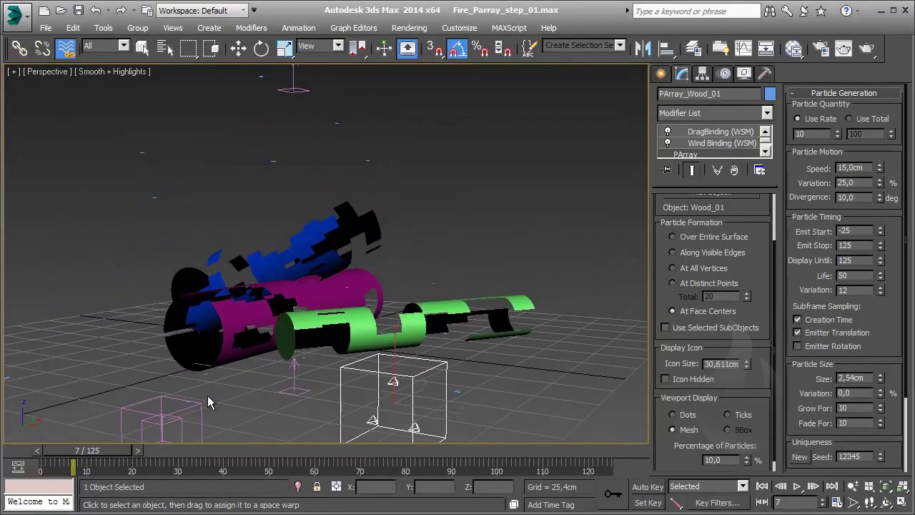
{"action": "left_click", "coordinate": [211, 407], "text": "ctrl"}
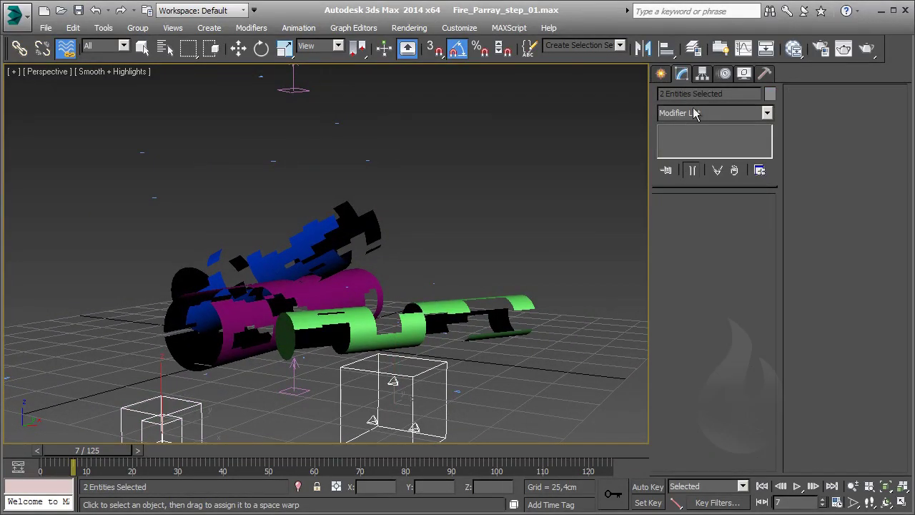
{"action": "left_click", "coordinate": [235, 407], "text": "ctrl"}
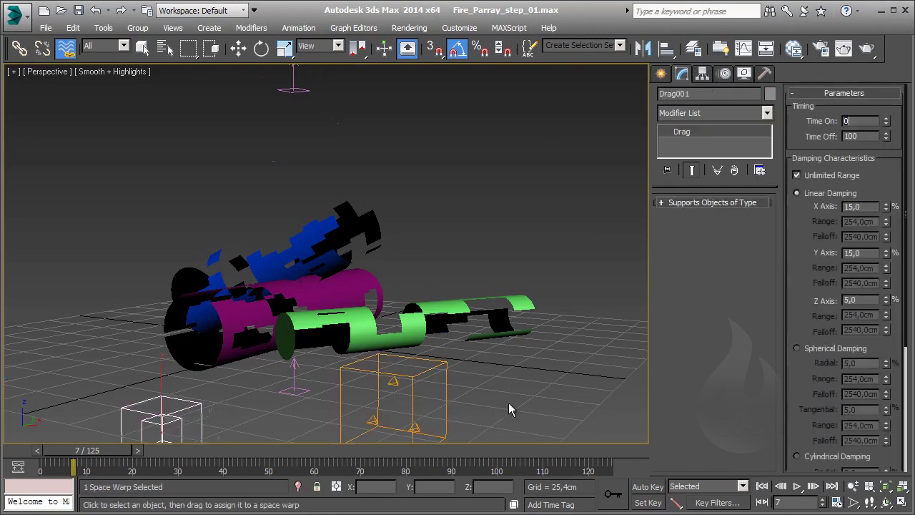
{"action": "double_click", "coordinate": [861, 206]}
{"action": "type", "text": "80"}
Lower PArray_Wood_01's particle speed to 2,0cm
{"action": "left_click", "coordinate": [366, 416]}
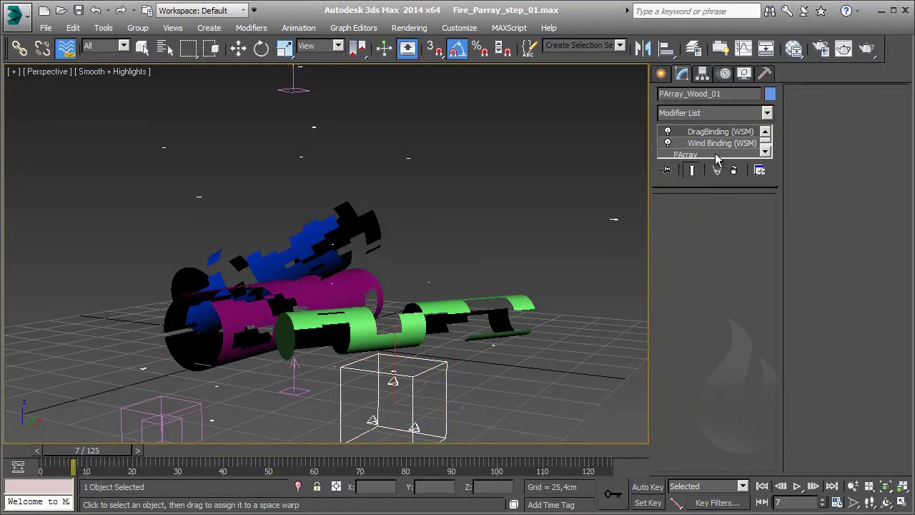
{"action": "left_click_drag", "start_coordinate": [879, 170], "coordinate": [886, 195]}
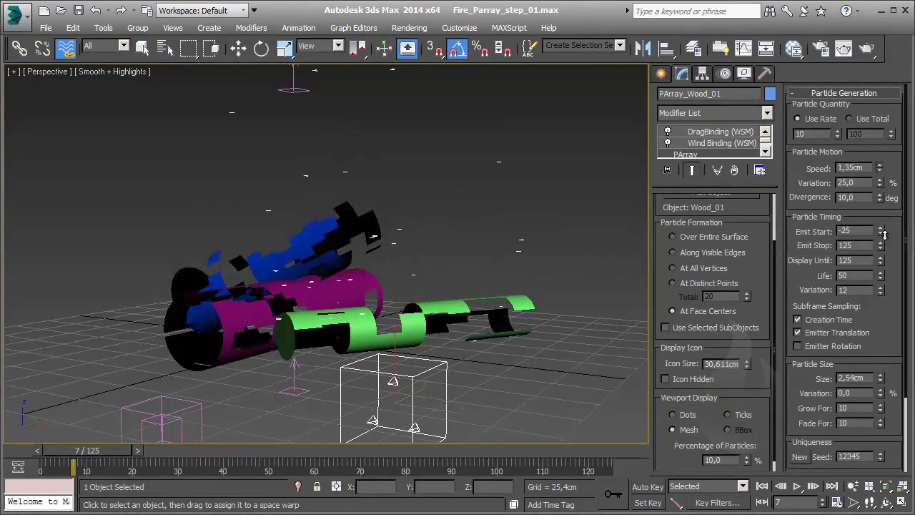
{"action": "left_click_drag", "start_coordinate": [879, 167], "coordinate": [880, 179]}
{"action": "key", "text": "Tab"}
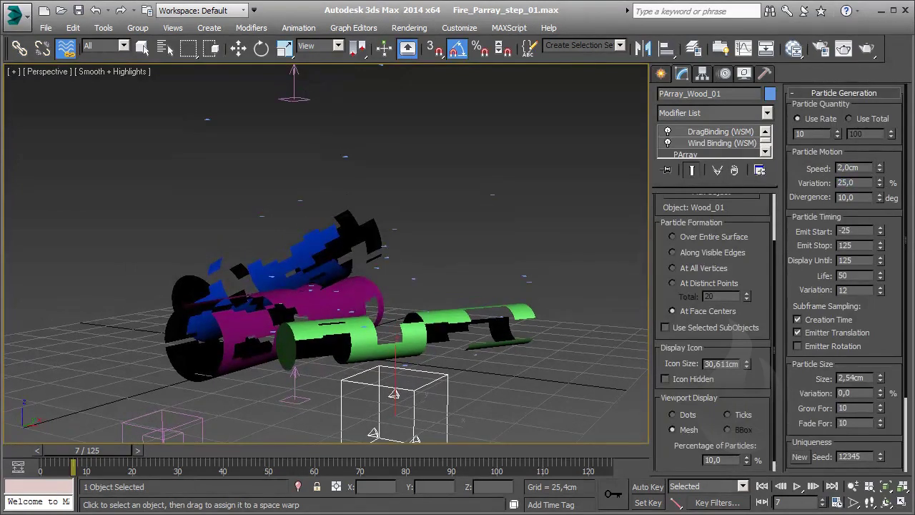
Change the PArray particle type to Facing squares
{"action": "scroll", "coordinate": [845, 379], "scroll_direction": "down", "scroll_amount": 3}
{"action": "left_click", "coordinate": [848, 393]}
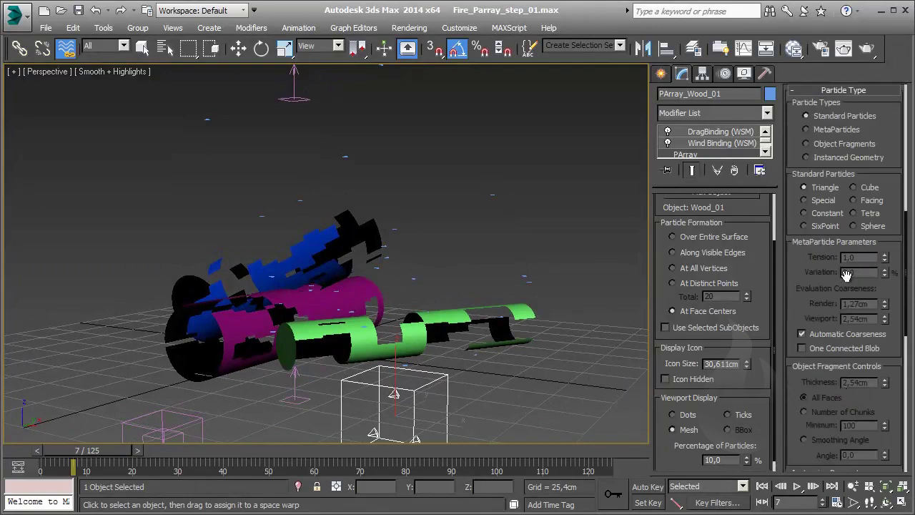
{"action": "left_click", "coordinate": [871, 205]}
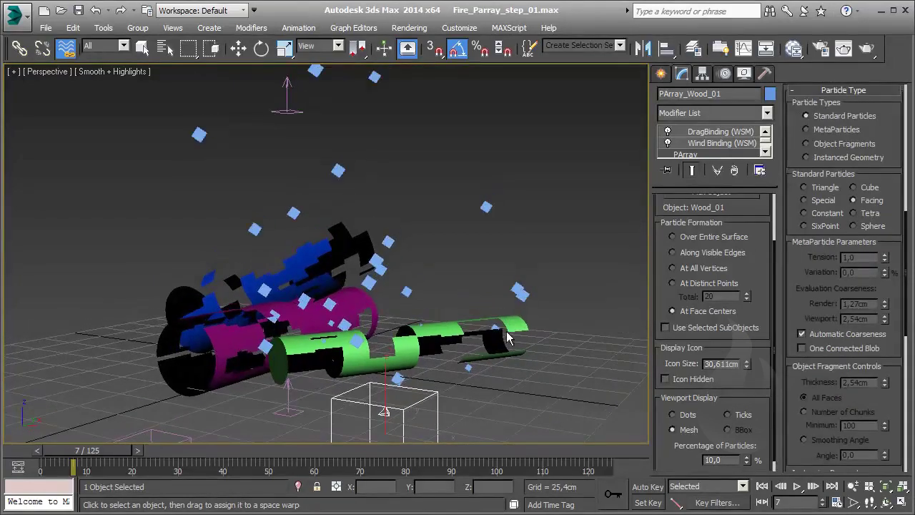
{"action": "left_click_drag", "start_coordinate": [826, 274], "coordinate": [824, 286]}
{"action": "scroll", "coordinate": [824, 286], "scroll_direction": "up", "scroll_amount": 5}
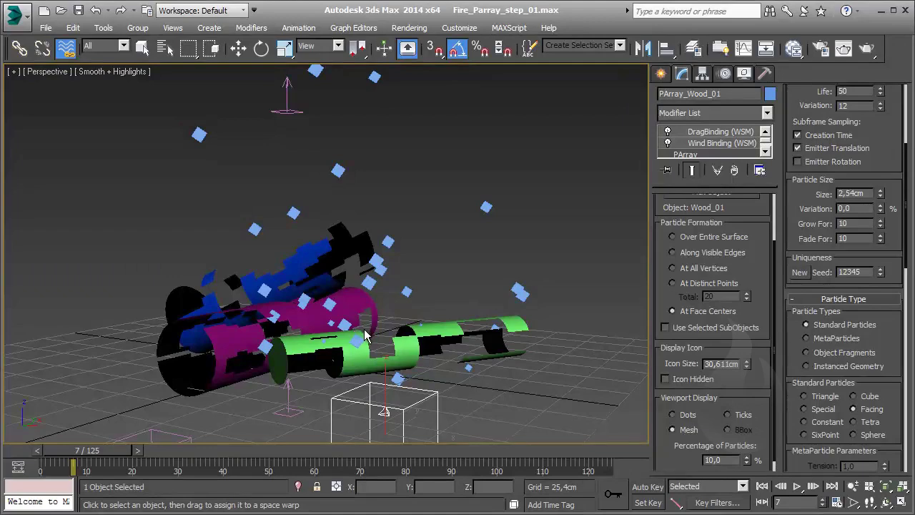
Set particle Size to 15,0cm with 25% variation and preview the rising particles
{"action": "left_click_drag", "start_coordinate": [880, 194], "coordinate": [877, 103]}
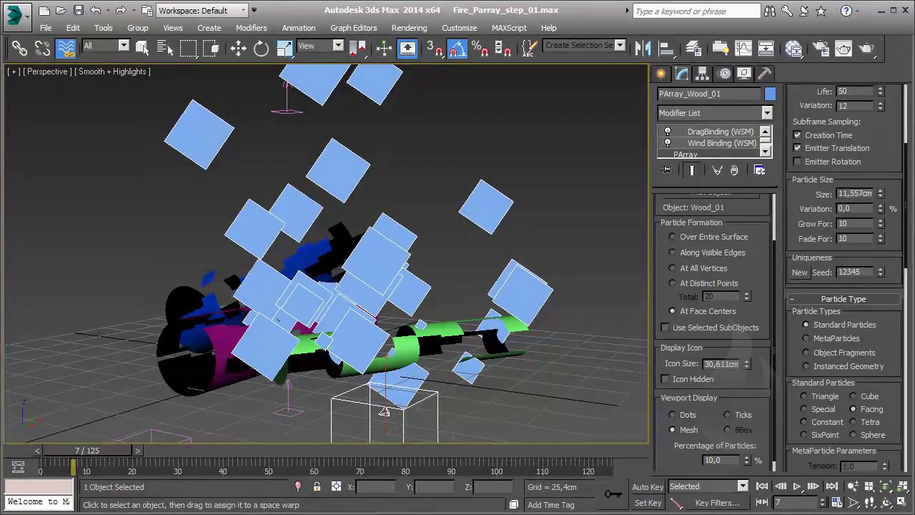
{"action": "double_click", "coordinate": [862, 195]}
{"action": "type", "text": "15"}
{"action": "key", "text": "Return"}
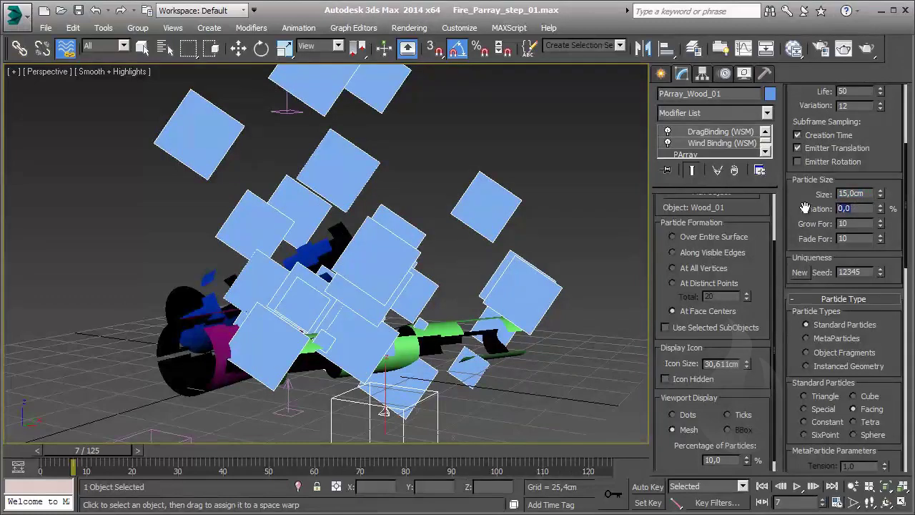
{"action": "type", "text": "25"}
{"action": "key", "text": "Return"}
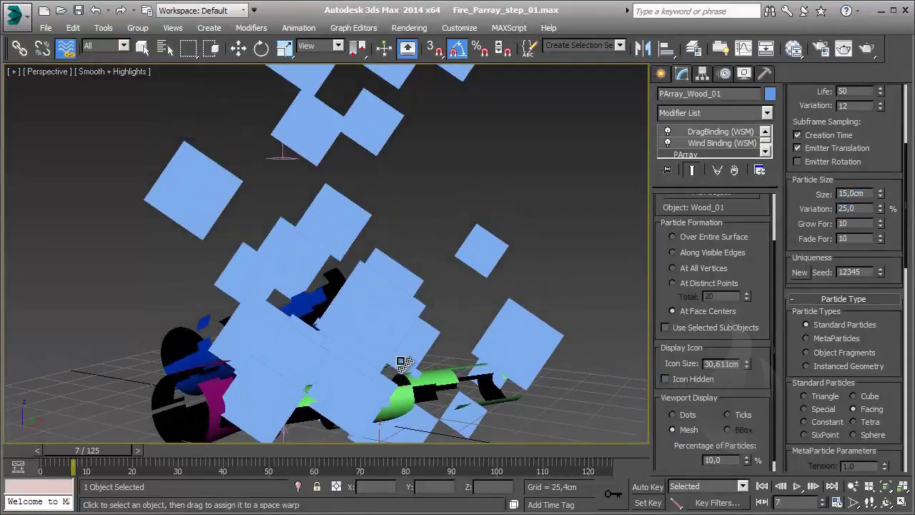
{"action": "key", "text": "z"}
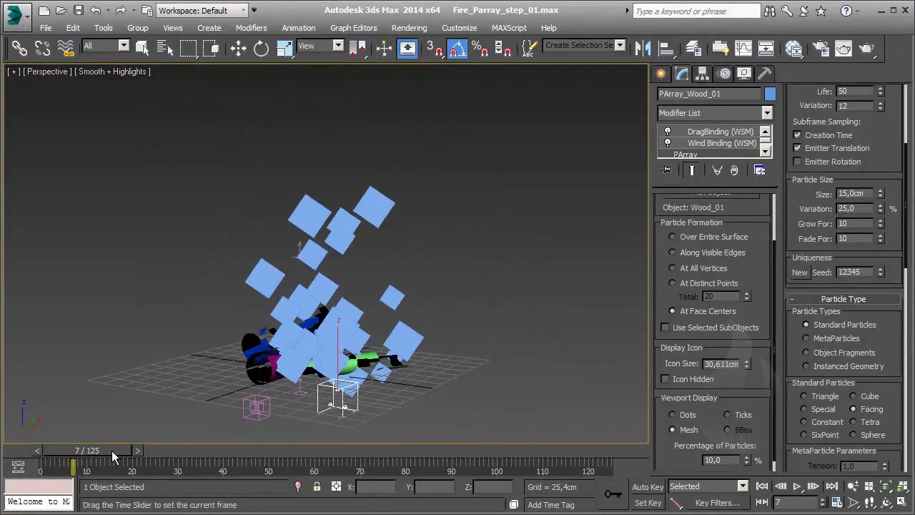
{"action": "left_click_drag", "start_coordinate": [111, 450], "coordinate": [563, 457]}
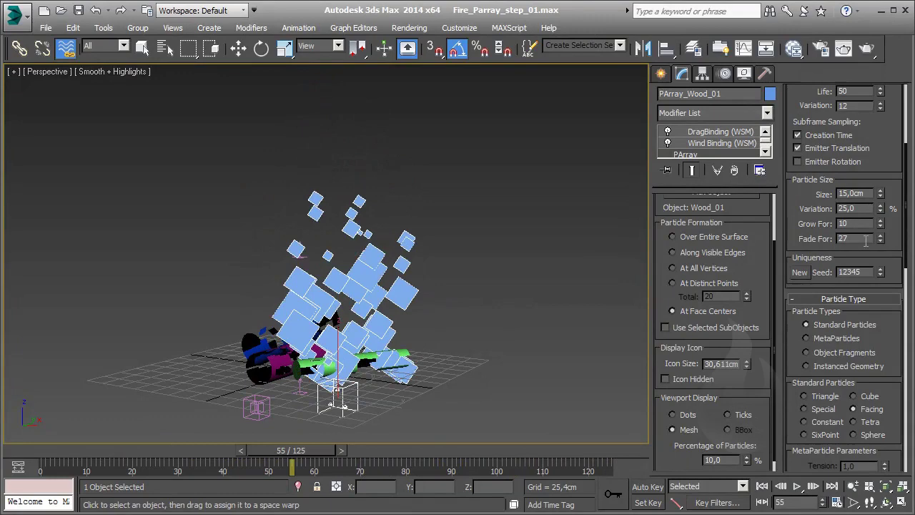
Make the particles fade out over 25 frames
{"action": "key", "text": "Return"}
{"action": "type", "text": "25"}
{"action": "key", "text": "Return"}
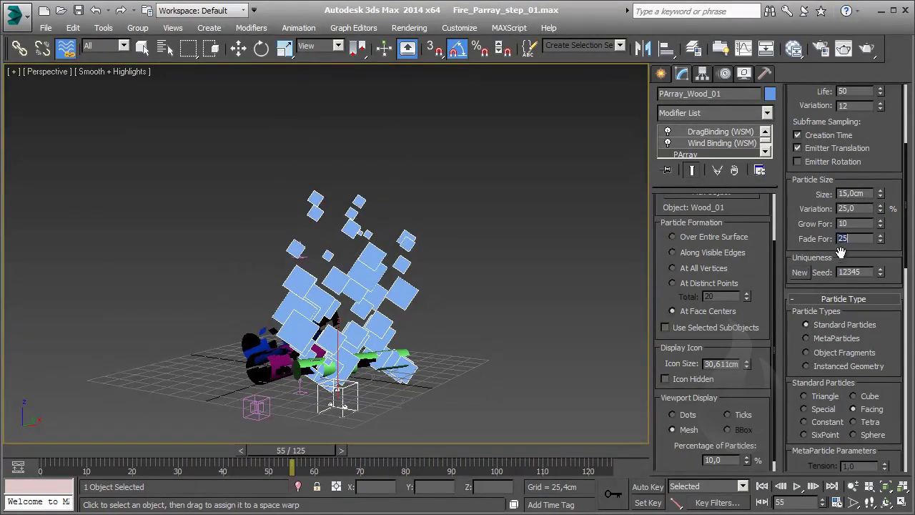
{"action": "scroll", "coordinate": [410, 337], "scroll_direction": "up", "scroll_amount": 2}
{"action": "scroll", "coordinate": [411, 338], "scroll_direction": "up", "scroll_amount": 2}
{"action": "left_click", "coordinate": [475, 331]}
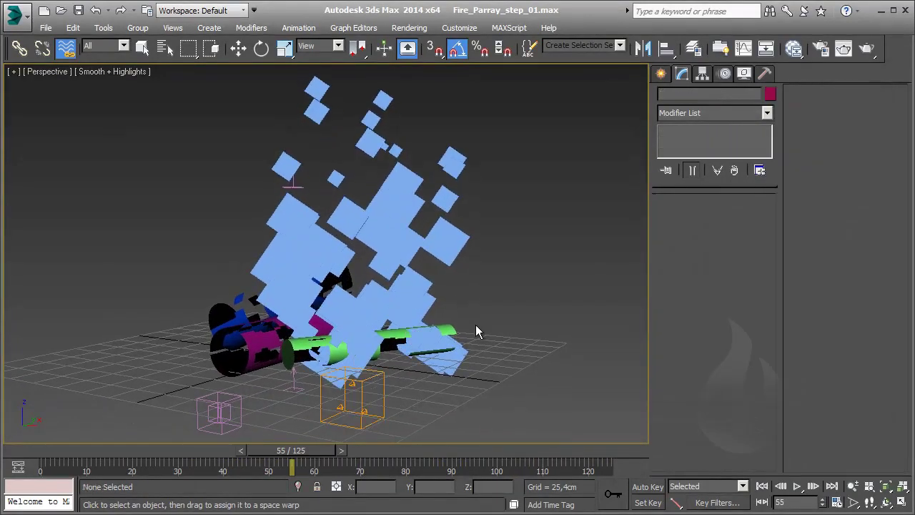
Draw a large planar Deflector across the grid beneath the logs
{"action": "mouse_move", "coordinate": [291, 455]}
{"action": "left_mouse_down"}
{"action": "mouse_move", "coordinate": [591, 454]}
{"action": "mouse_move", "coordinate": [24, 455]}
{"action": "left_mouse_up"}
{"action": "left_click", "coordinate": [65, 48]}
{"action": "left_click", "coordinate": [662, 74]}
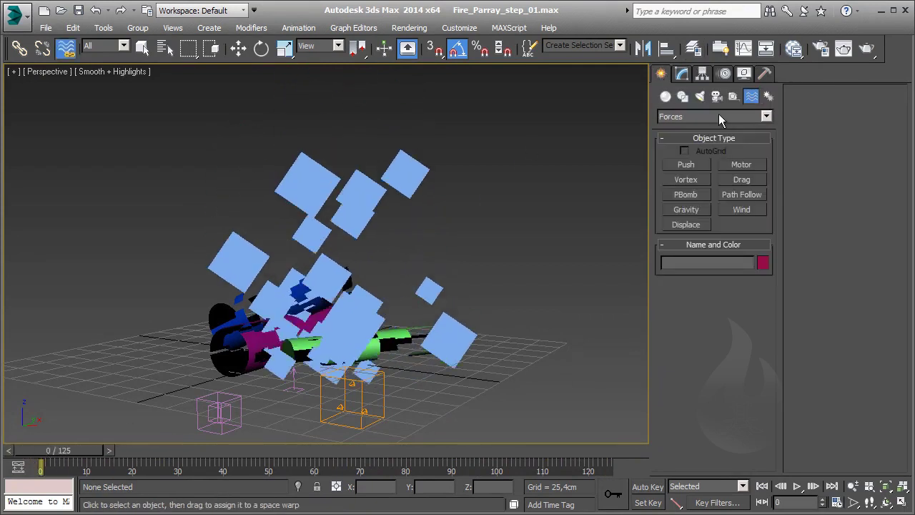
{"action": "left_click", "coordinate": [763, 117]}
{"action": "left_click", "coordinate": [750, 126]}
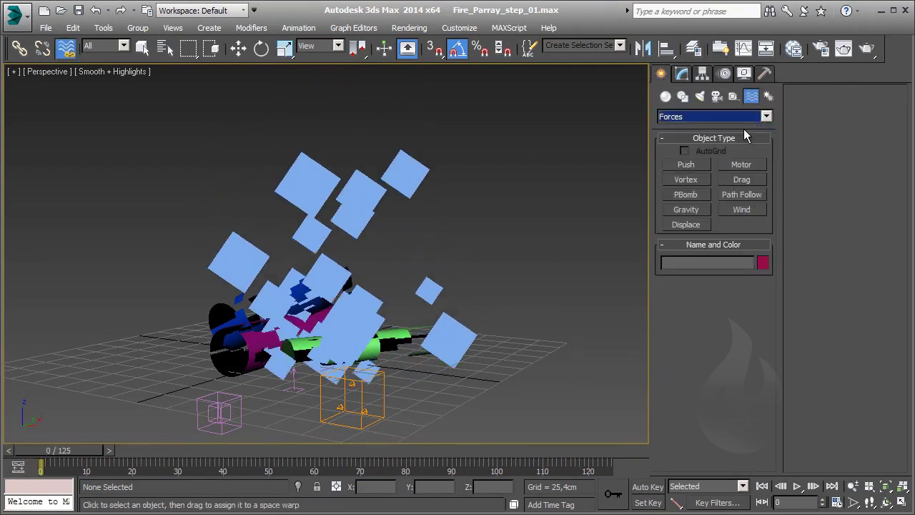
{"action": "left_click", "coordinate": [746, 118]}
{"action": "left_click", "coordinate": [721, 137]}
{"action": "left_click", "coordinate": [747, 195]}
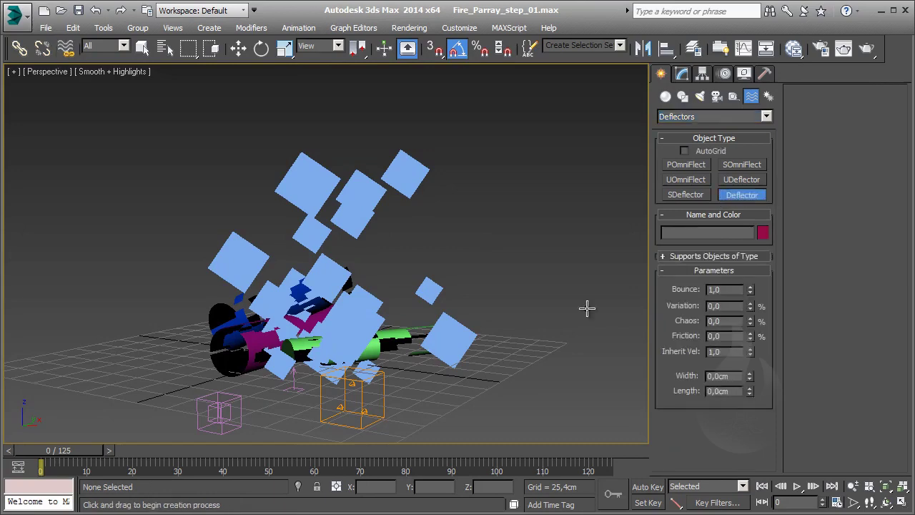
{"action": "mouse_move", "coordinate": [262, 313]}
{"action": "middle_mouse_down", "text": "alt"}
{"action": "mouse_move", "coordinate": [242, 377]}
{"action": "mouse_move", "coordinate": [31, 279]}
{"action": "middle_mouse_up", "text": "alt"}
{"action": "mouse_move", "coordinate": [23, 220]}
{"action": "left_mouse_down"}
{"action": "mouse_move", "coordinate": [643, 186]}
{"action": "mouse_move", "coordinate": [621, 185]}
{"action": "left_mouse_up"}
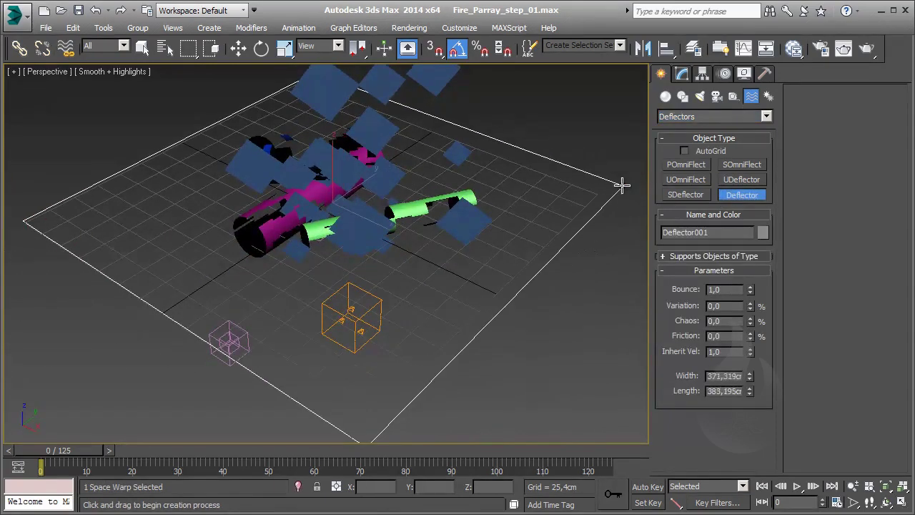
Check the deflector's position under the logs from the front view, then return to perspective
{"action": "mouse_move", "coordinate": [440, 320]}
{"action": "middle_mouse_down", "text": "alt"}
{"action": "mouse_move", "coordinate": [462, 278]}
{"action": "mouse_move", "coordinate": [392, 193]}
{"action": "mouse_move", "coordinate": [397, 239]}
{"action": "middle_mouse_up", "text": "alt"}
{"action": "key", "text": "f"}
{"action": "scroll", "coordinate": [369, 260], "scroll_direction": "up", "scroll_amount": 4}
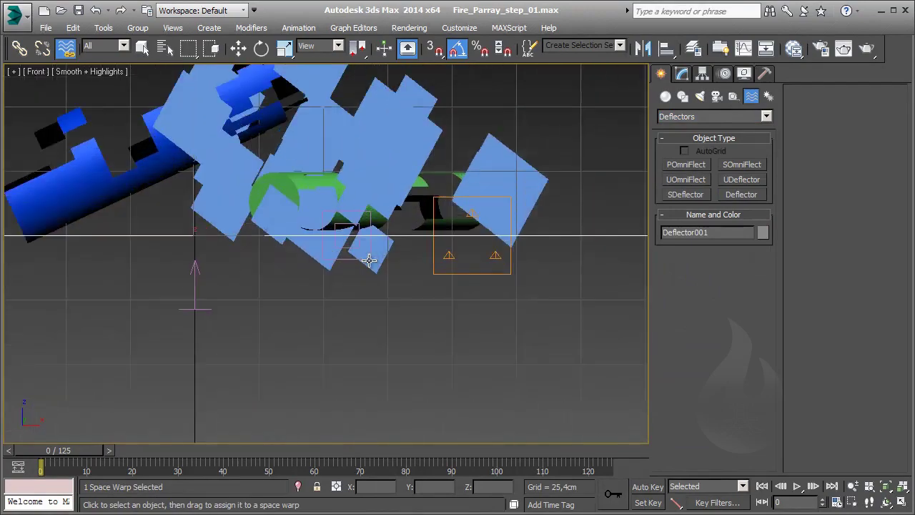
{"action": "scroll", "coordinate": [343, 240], "scroll_direction": "up", "scroll_amount": 2}
{"action": "scroll", "coordinate": [329, 236], "scroll_direction": "up", "scroll_amount": 1}
{"action": "key", "text": "p"}
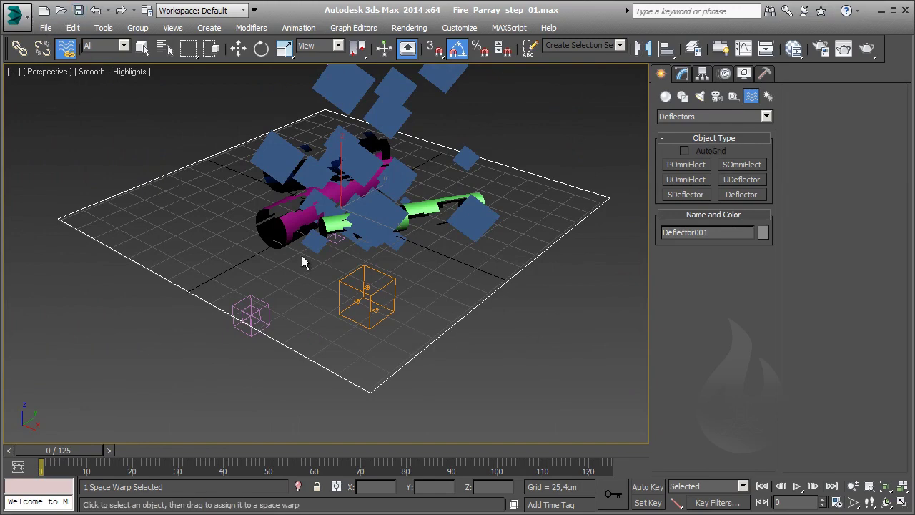
Bind Deflector001 to PArray_Wood_01 and scrub the timeline to check the particles
{"action": "left_click_drag", "start_coordinate": [368, 229], "coordinate": [366, 289]}
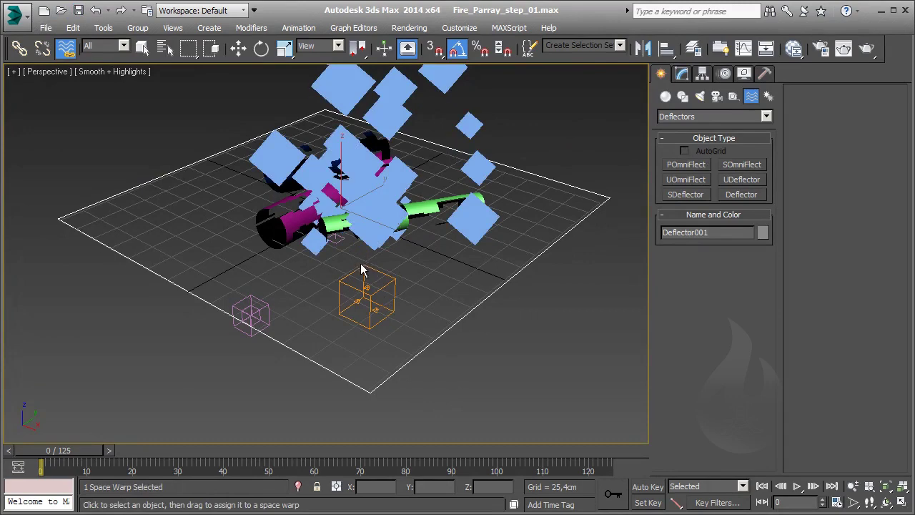
{"action": "middle_click_drag", "start_coordinate": [361, 270], "coordinate": [361, 284]}
{"action": "left_click", "coordinate": [366, 303]}
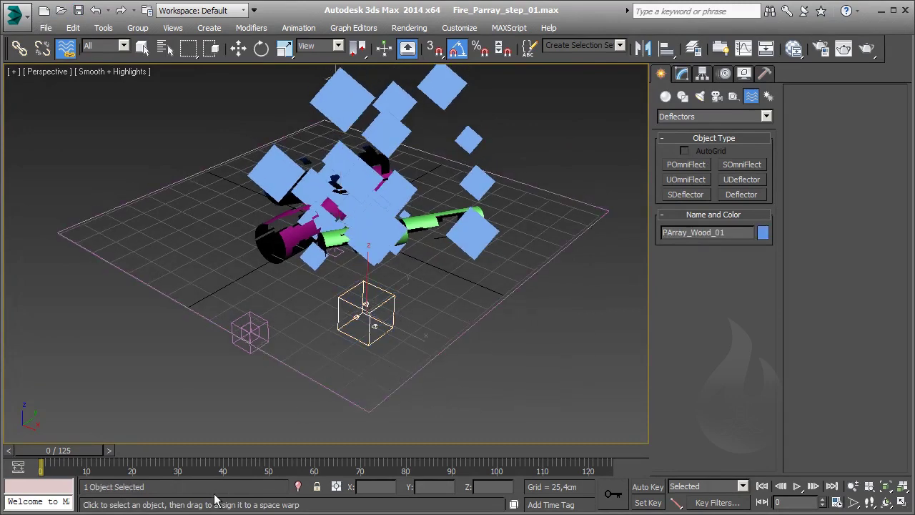
{"action": "left_click_drag", "start_coordinate": [71, 453], "coordinate": [351, 440]}
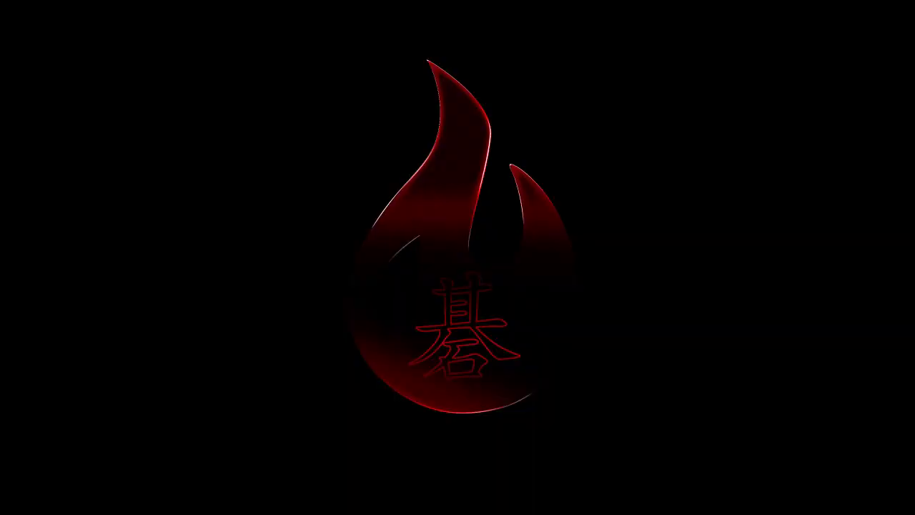